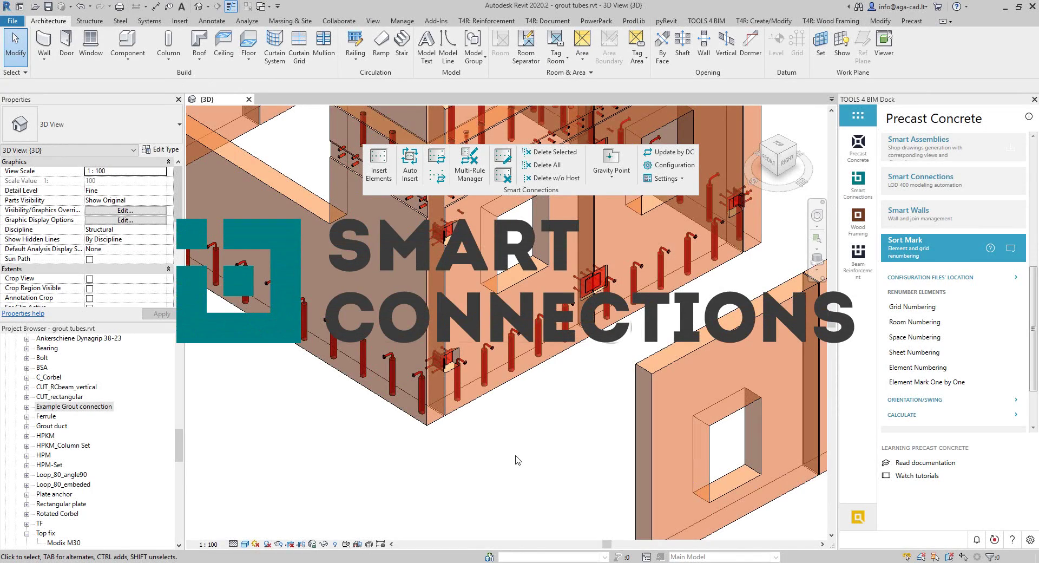
Select a placed grout tube to inspect it, then clear the selection
left_click(486, 367)
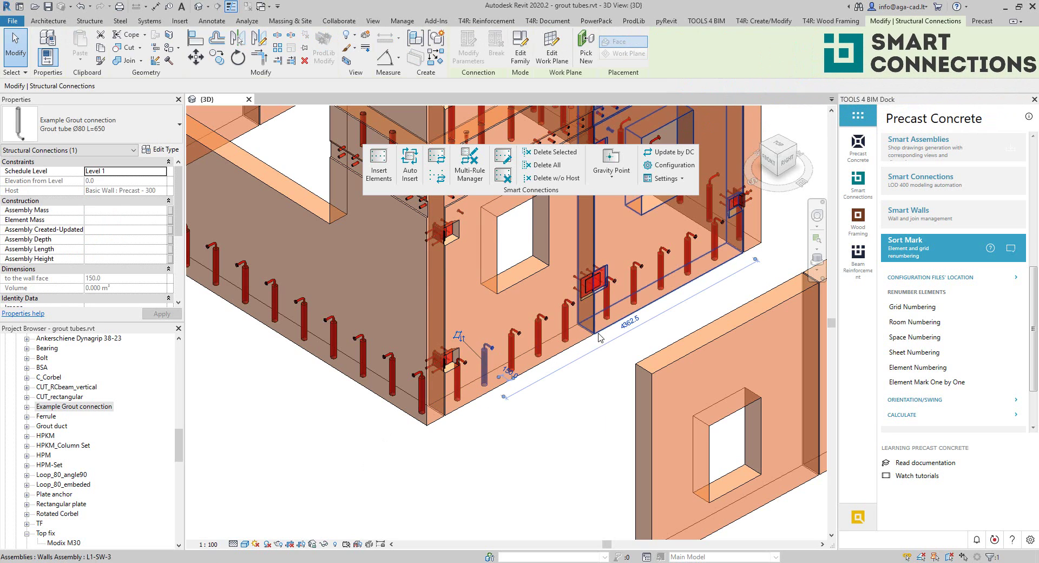
left_click(544, 499)
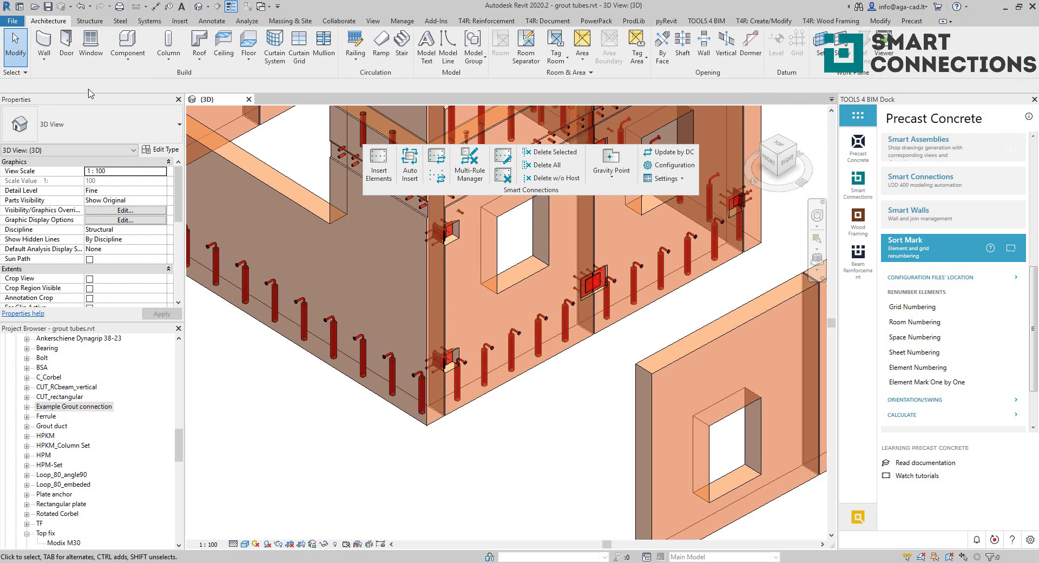
Start a new family from Metric Generic Model face based.rft and open its Left elevation
left_click(13, 24)
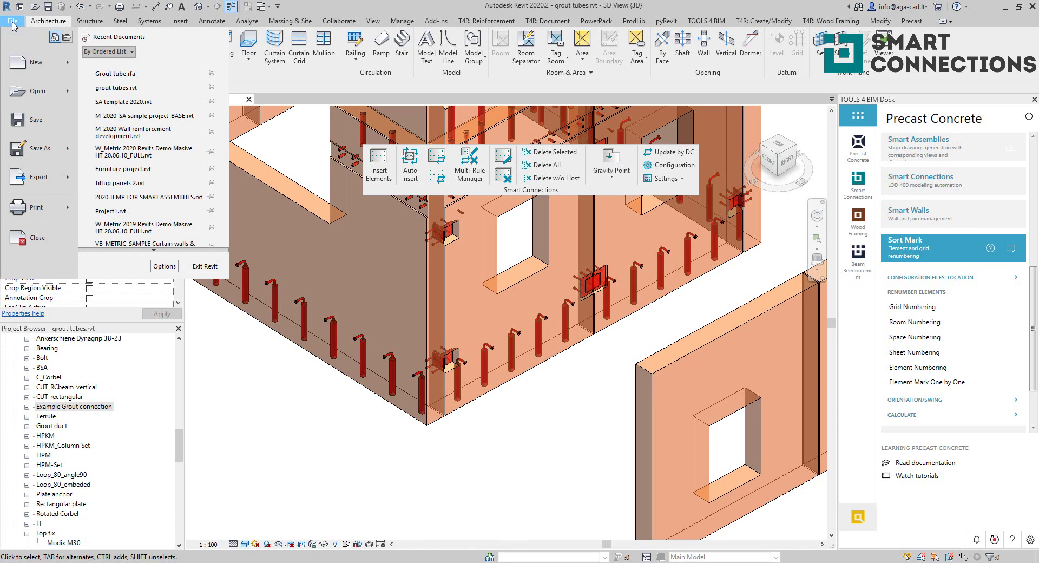
mouse_move(65, 59)
left_click(111, 99)
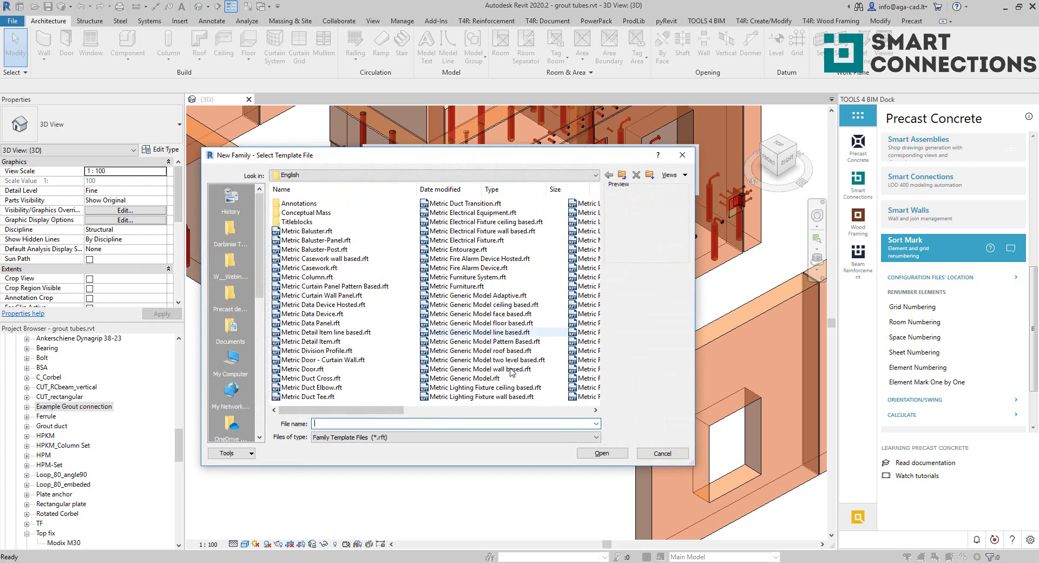
left_click(502, 314)
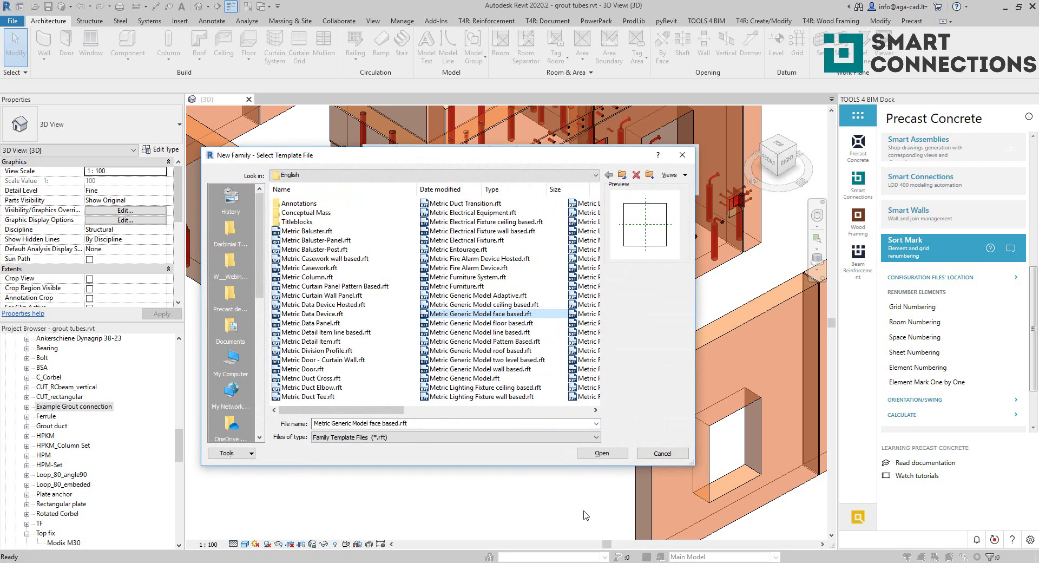
left_click(601, 454)
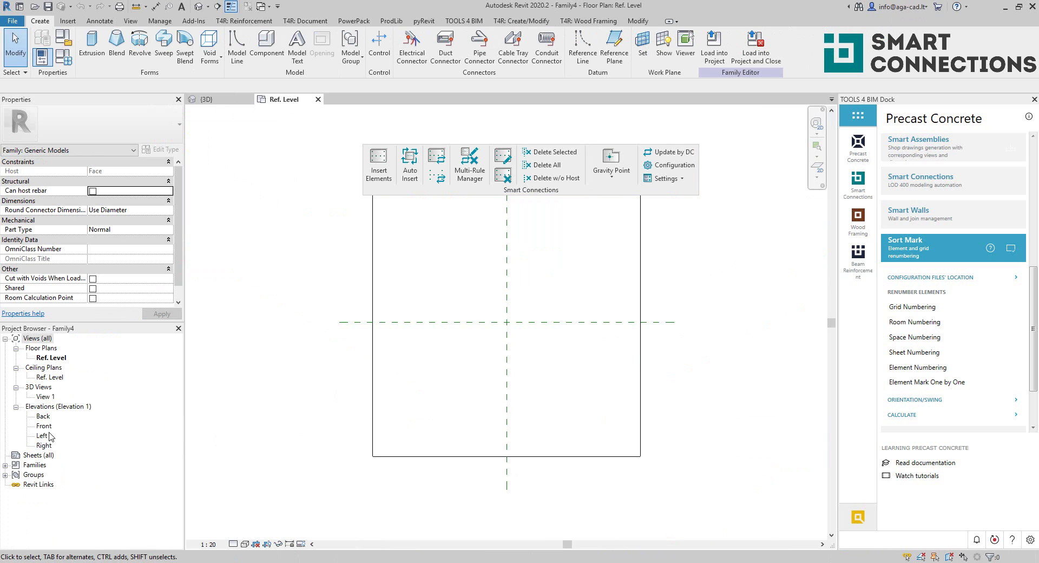
double_click(43, 435)
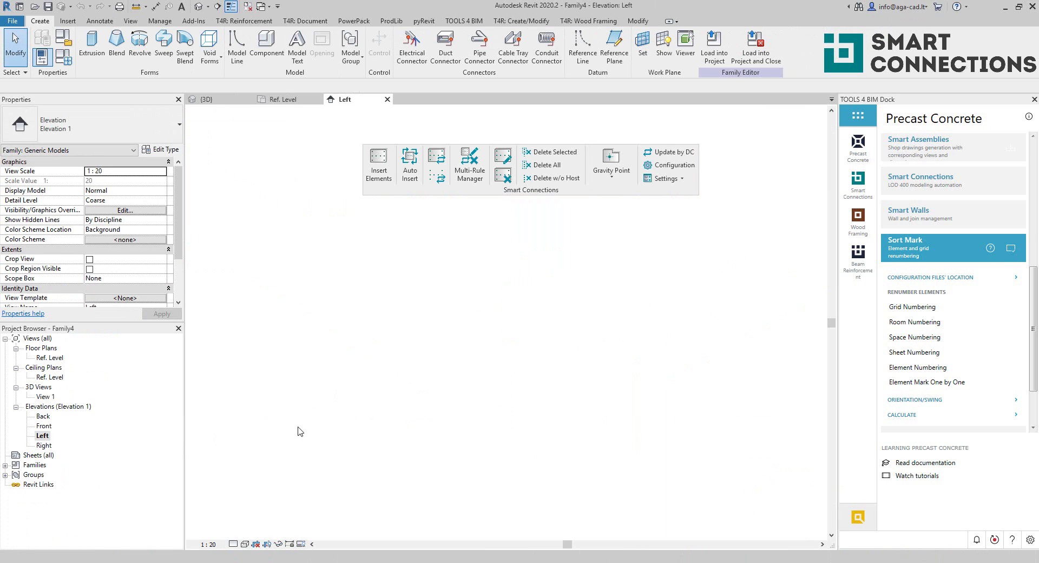
Draw two vertical and two horizontal reference planes below the face
left_click(614, 46)
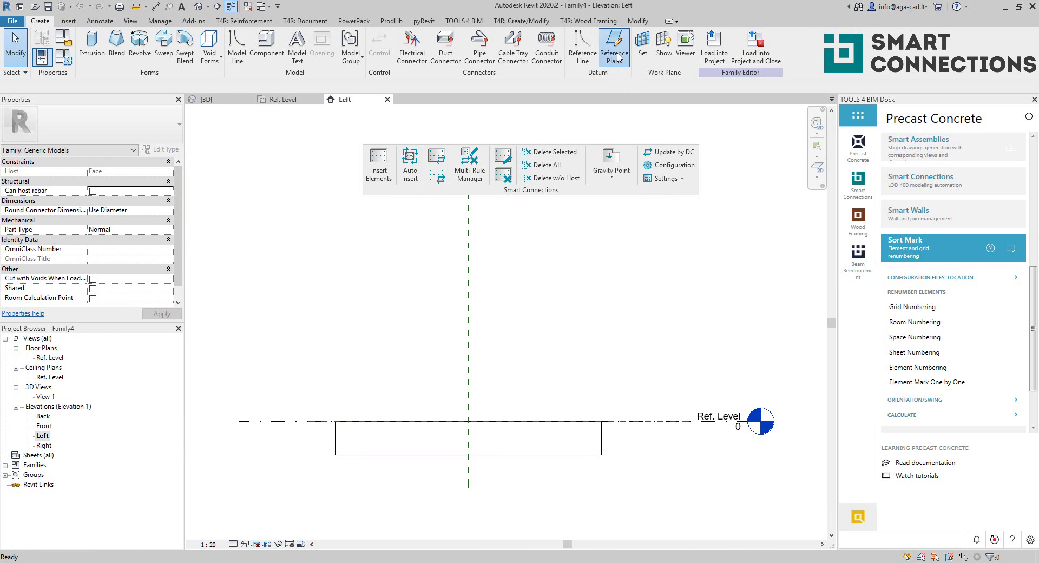
left_click(459, 388)
left_click(459, 518)
left_click(422, 387)
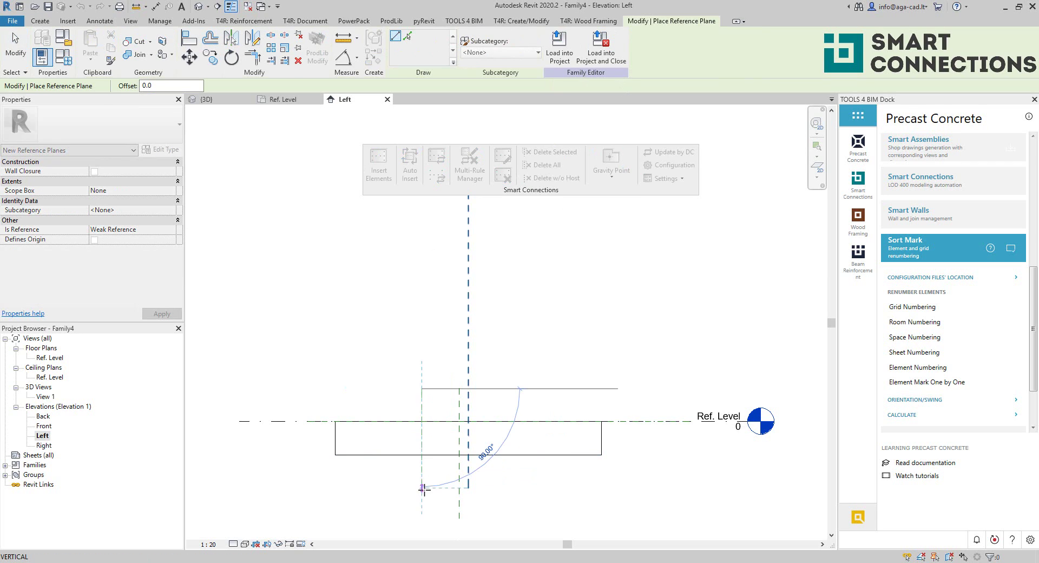
left_click(422, 518)
left_click(381, 478)
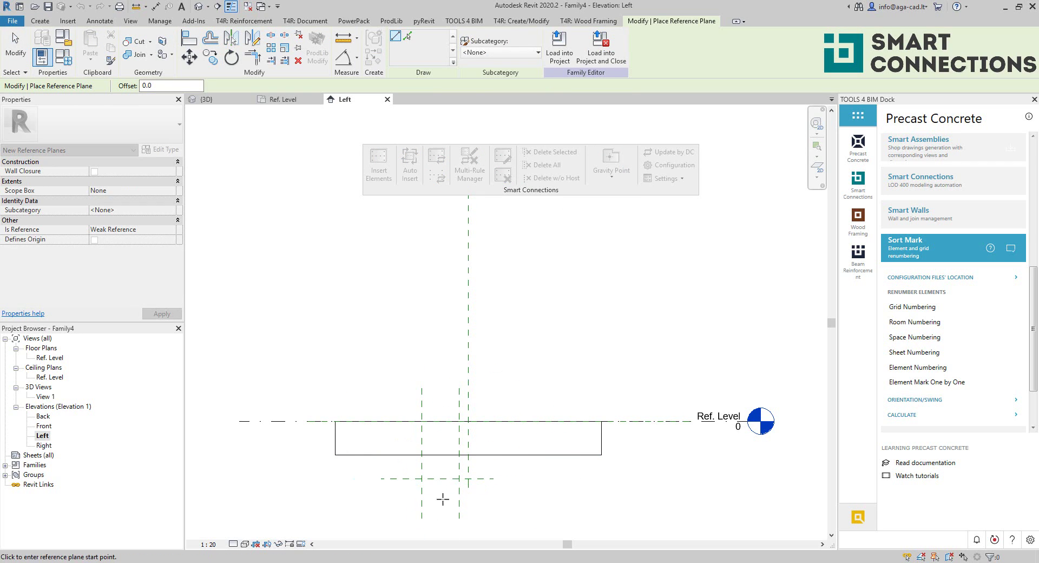
left_click(491, 478)
left_click(491, 492)
key("Escape")
key("Escape")
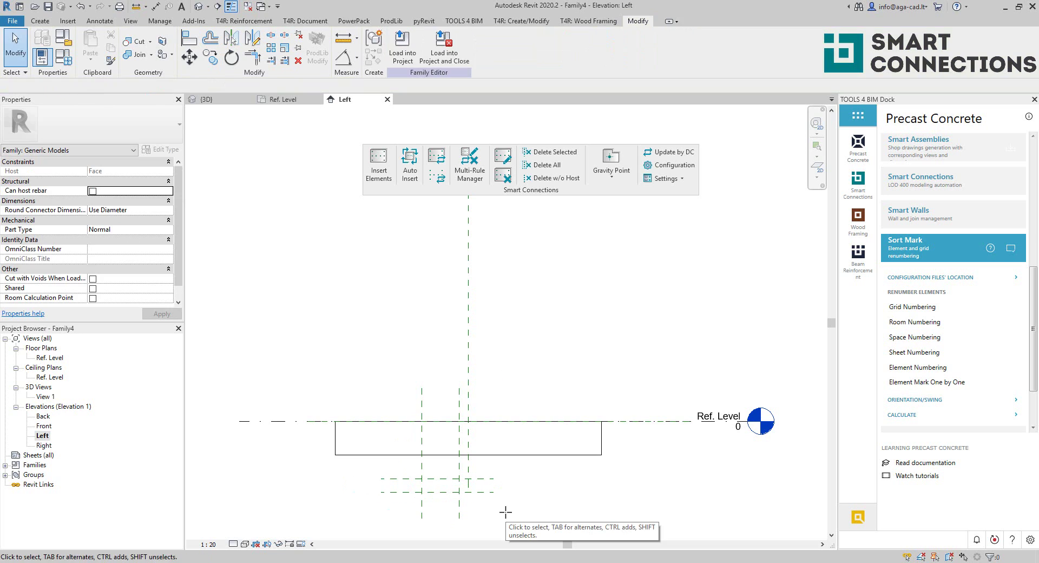
Start aligned dimensioning with DI on the first vertical reference plane
key("d")
key("i")
left_click(460, 408)
Place the 87, 120 and 647 dimensions between the reference planes and Ref. Level
left_click(463, 344)
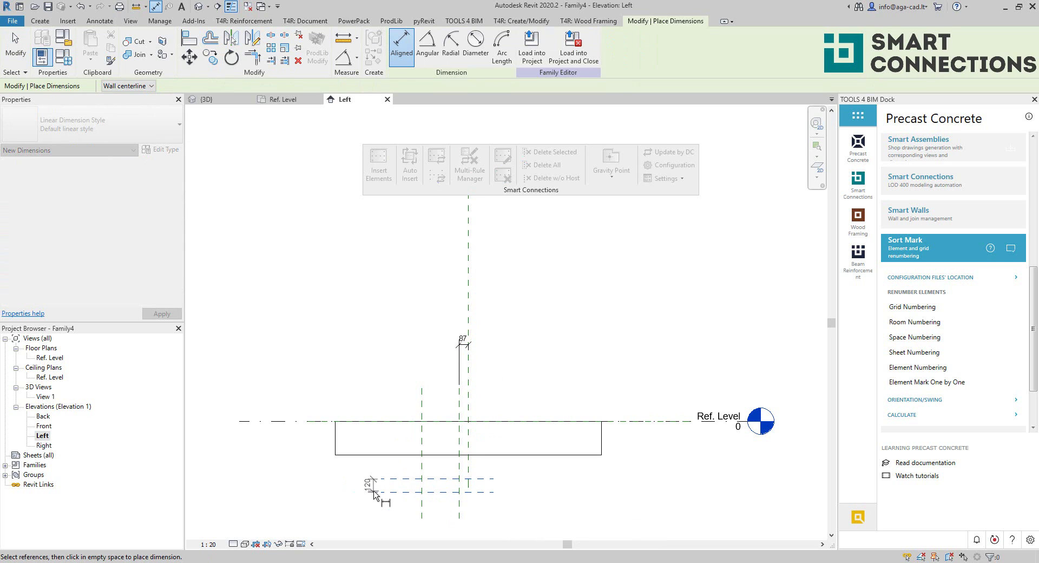
left_click(379, 479)
left_click(378, 491)
left_click(361, 484)
left_click(487, 491)
left_click(520, 420)
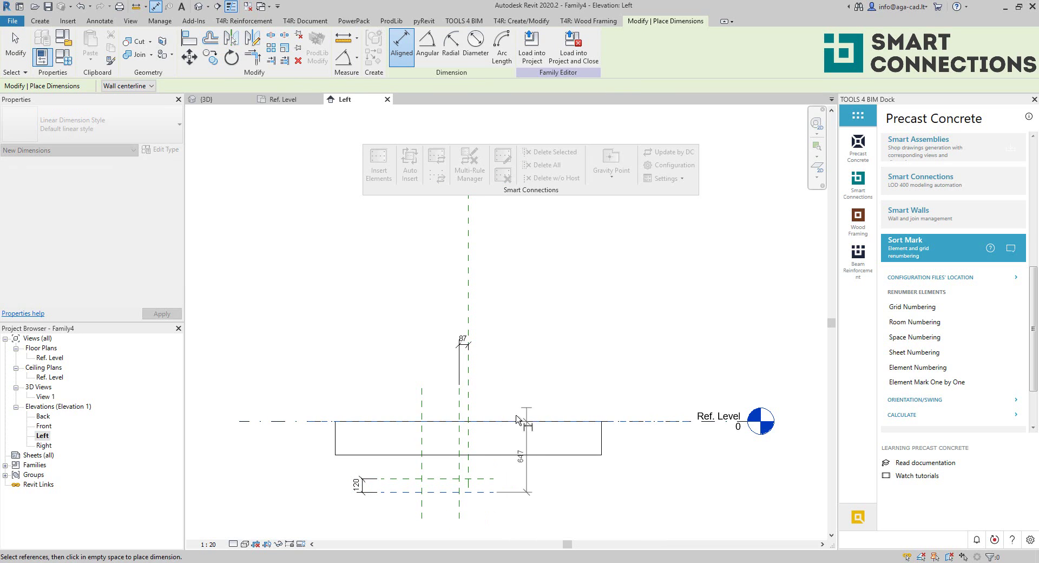
left_click(536, 457)
key("Escape")
Label the 647 dimension with a new parameter named Height
left_click(504, 46)
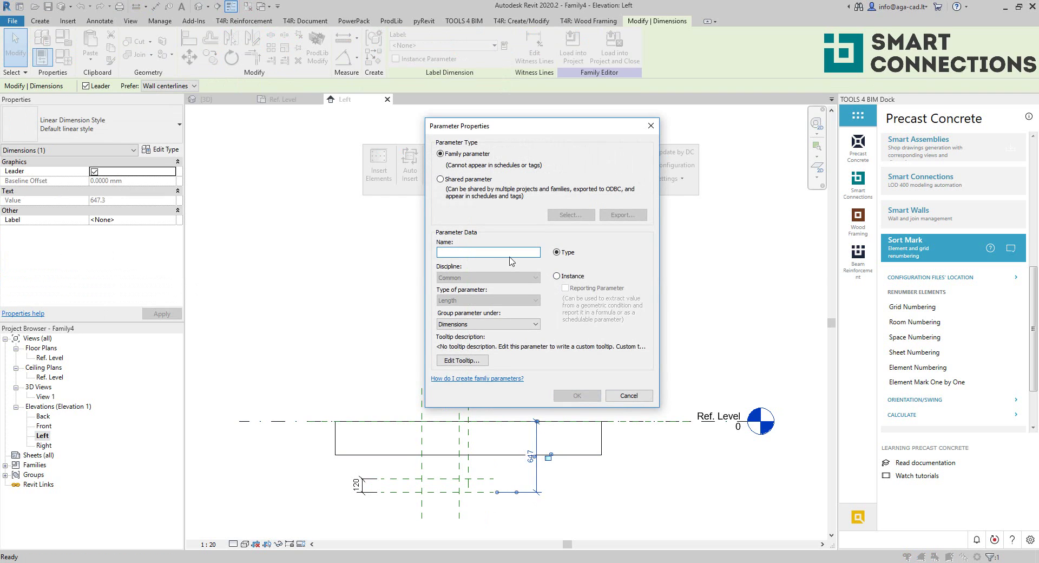
type("Height")
key("Return")
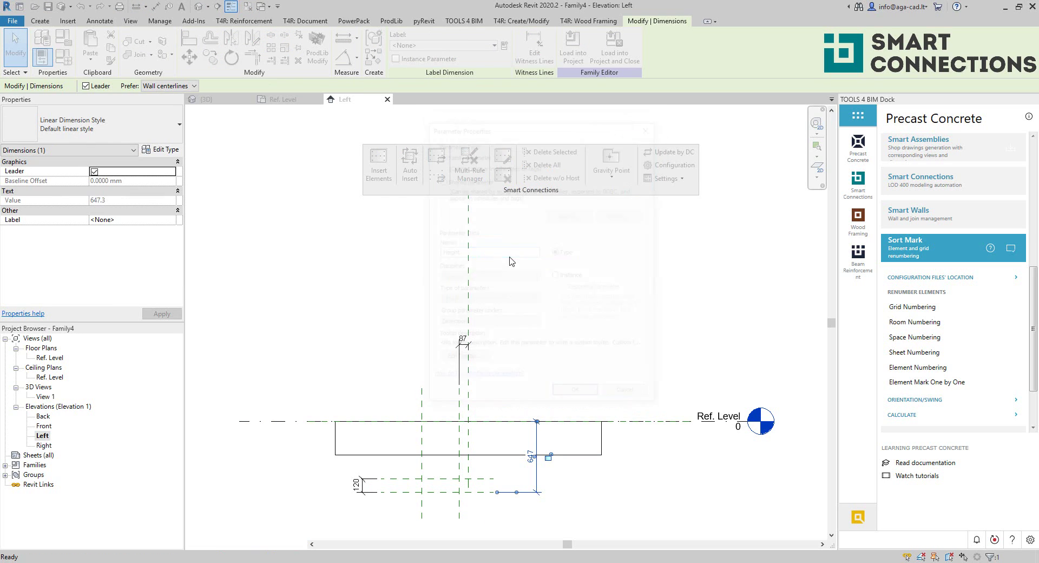
key("Escape")
Label both the 120 and 87 dimensions with one new parameter named rounding
left_click(403, 490)
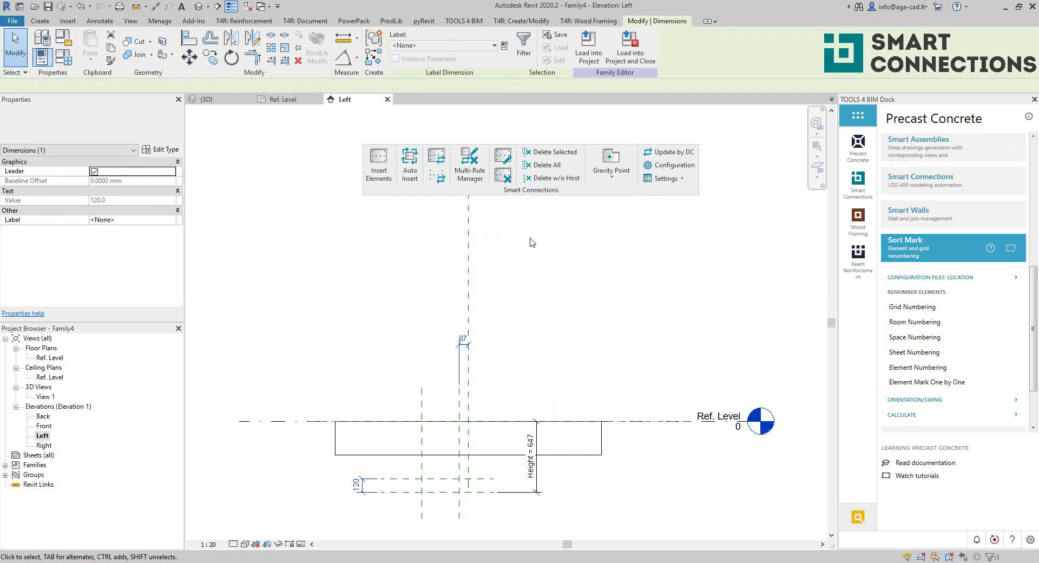
left_click(462, 341, "ctrl")
left_click(503, 45)
type("rounding")
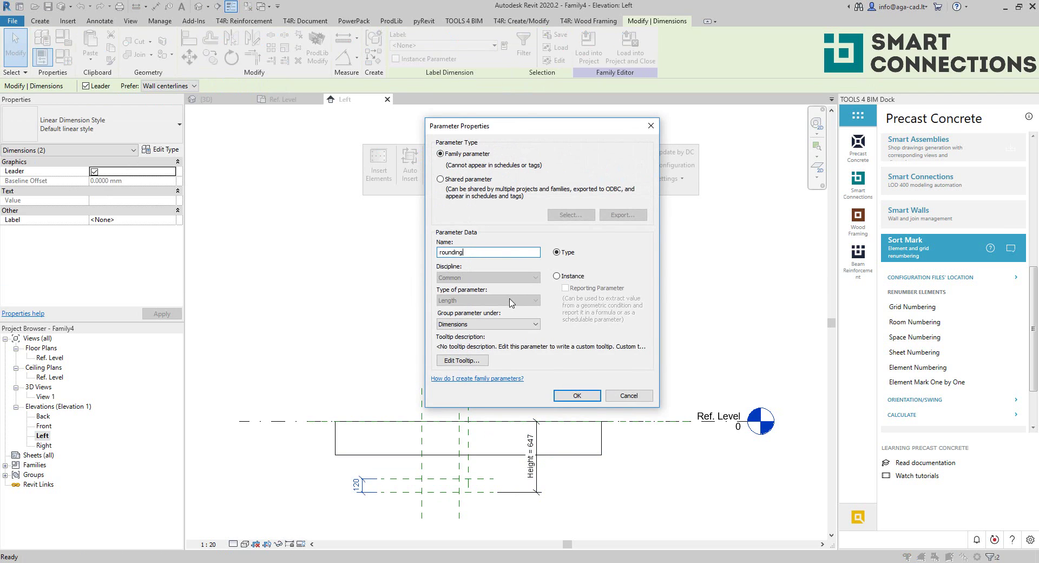
key("Return")
key("Escape")
Add a 427 dimension from the left plane to the centre plane, labelled to wall edge
key("d")
key("t")
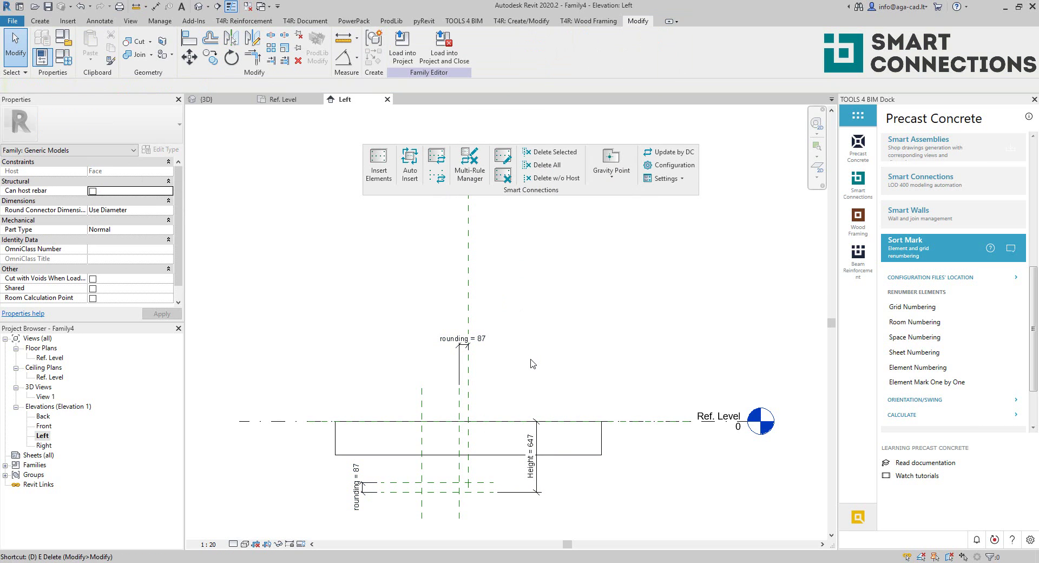
left_click(421, 394)
left_click(468, 379)
left_click(519, 319)
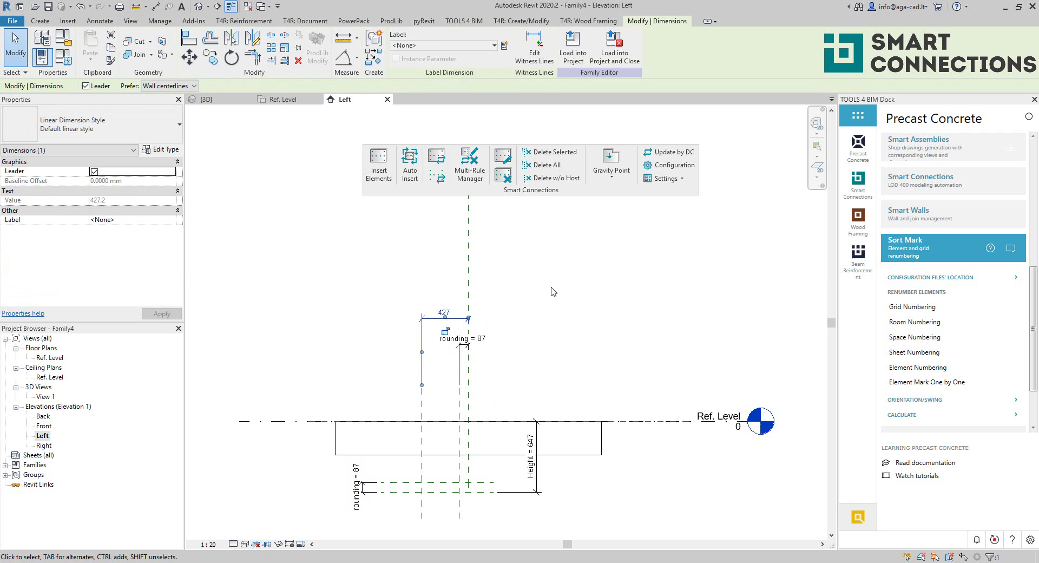
left_click(503, 46)
type("to wall edge")
key("Return")
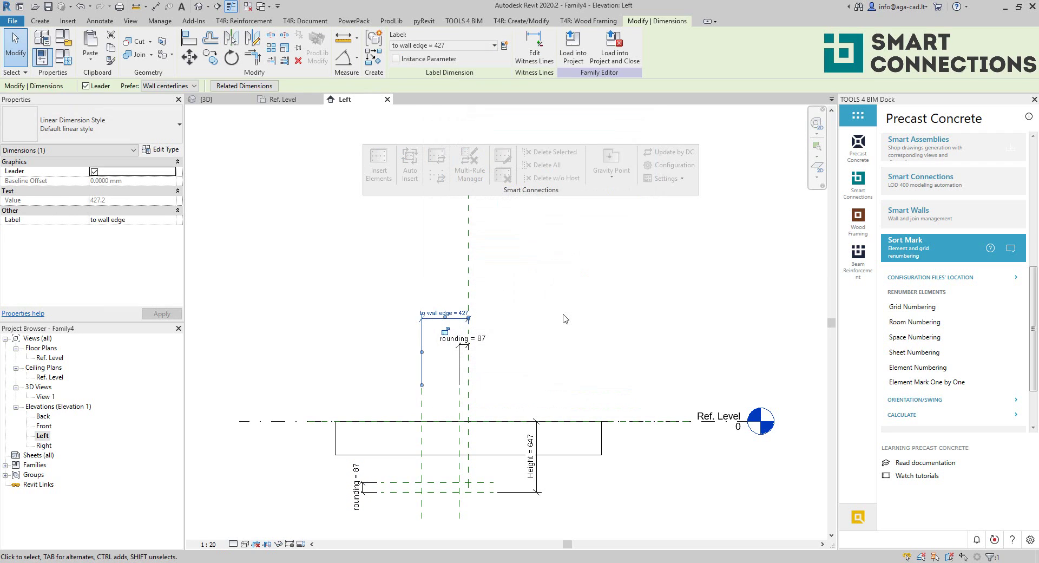
key("Escape")
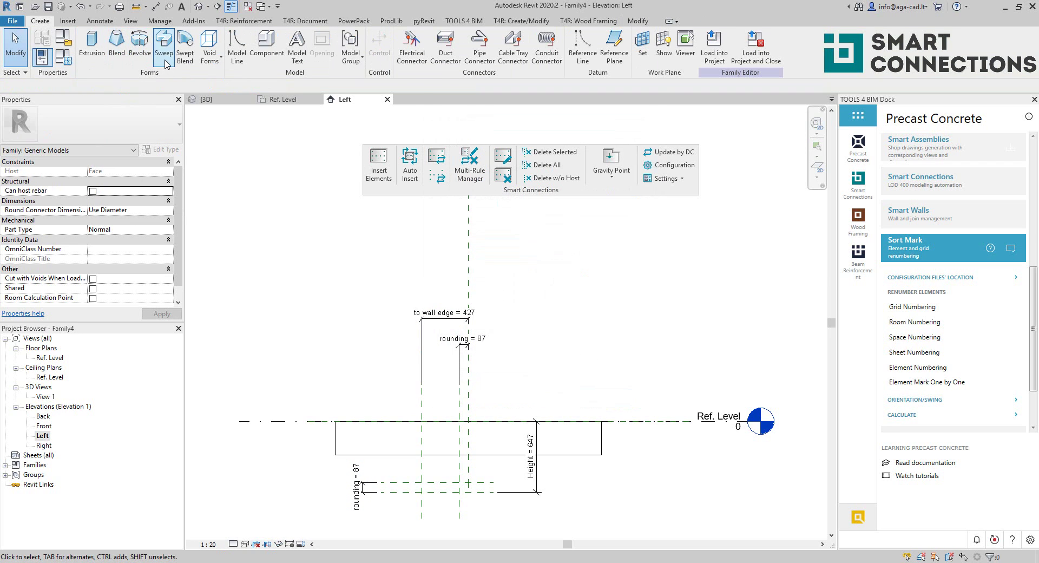
Create a sweep with a sketched path and align its left end to the left vertical plane
left_click(163, 43)
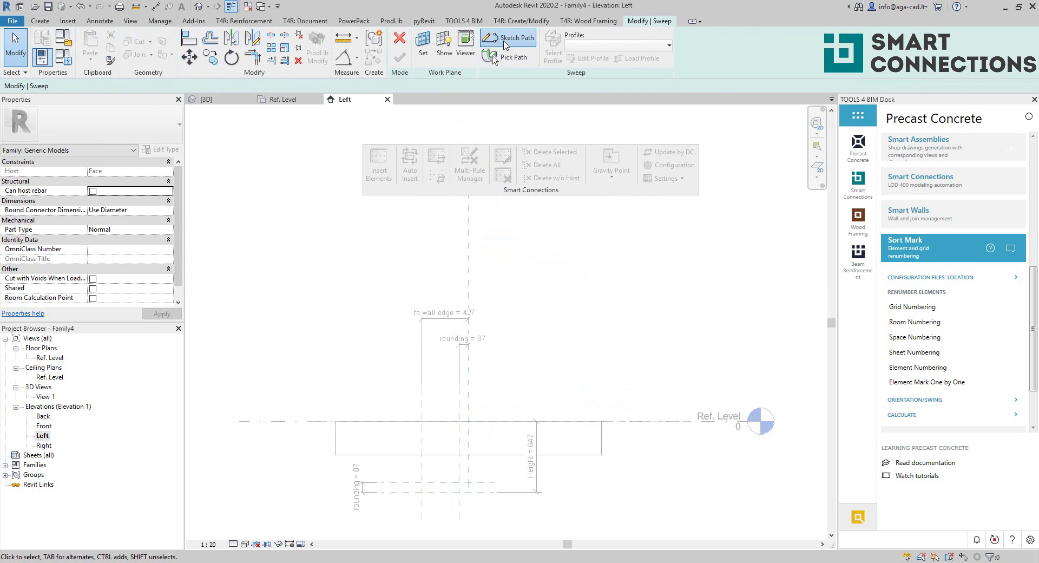
left_click(511, 38)
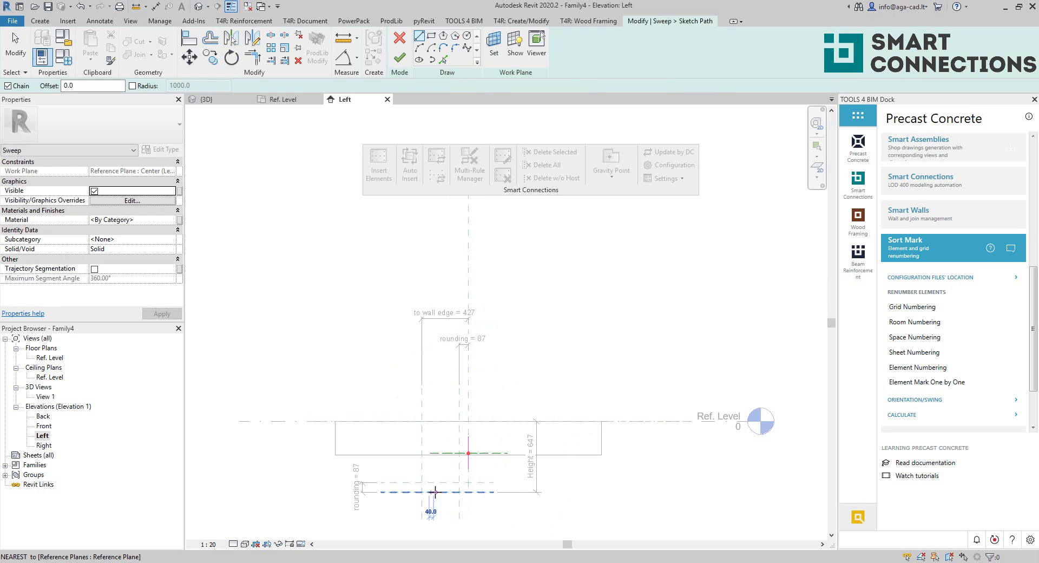
scroll(453, 517, "up", 3)
key("l")
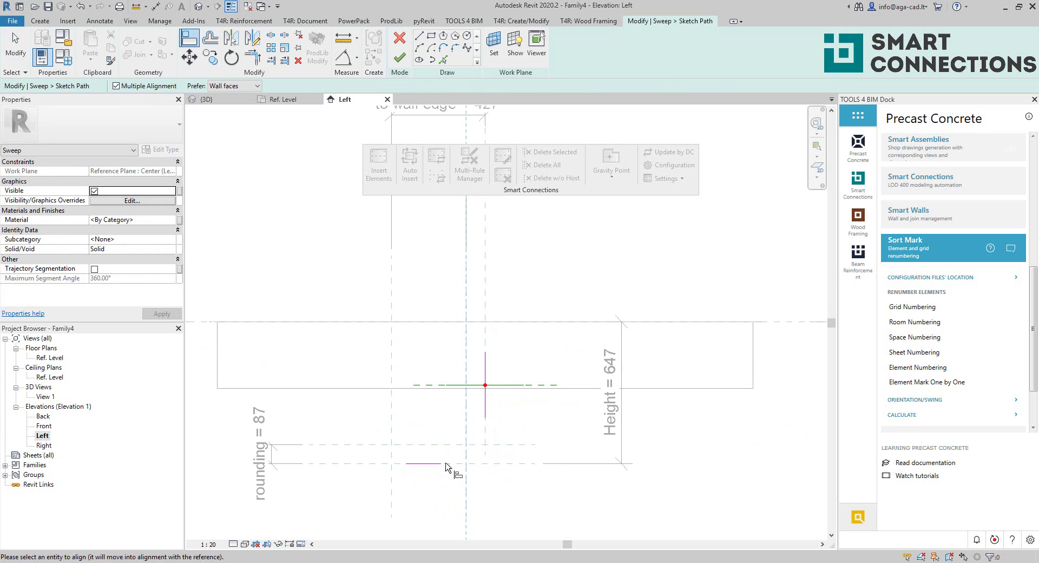
left_click(392, 487)
left_click(409, 463)
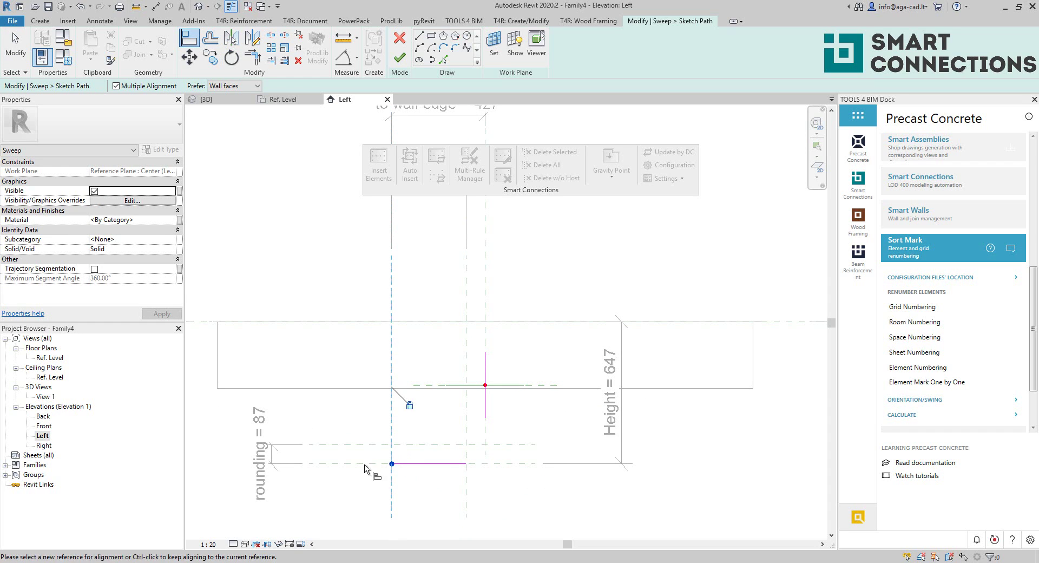
key("Escape")
Align the vertical path line's ends to the horizontal plane and the top reference line
key("a")
key("l")
left_click(500, 444)
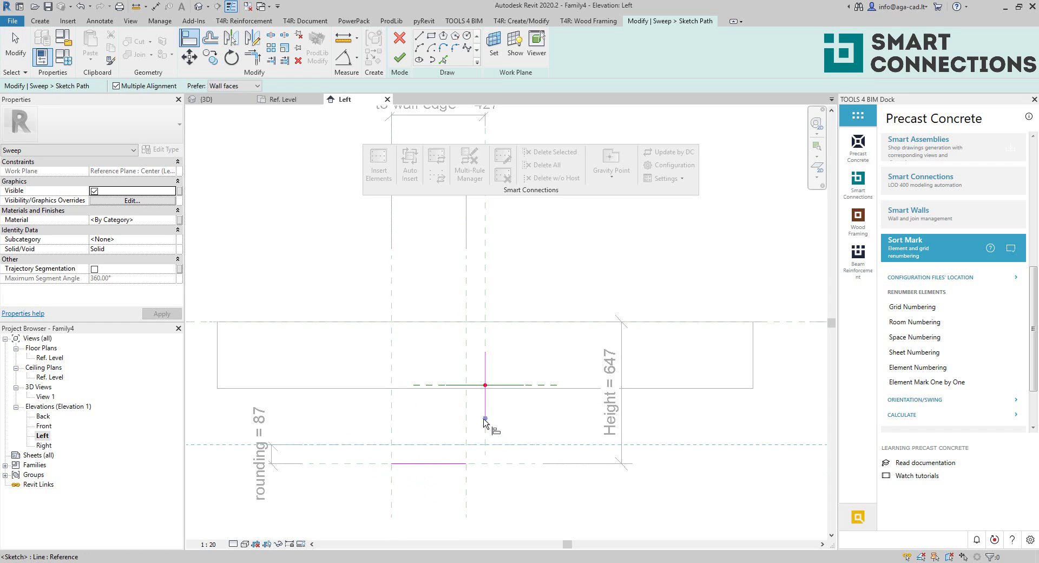
left_click(485, 415)
left_click(500, 323)
left_click(487, 363)
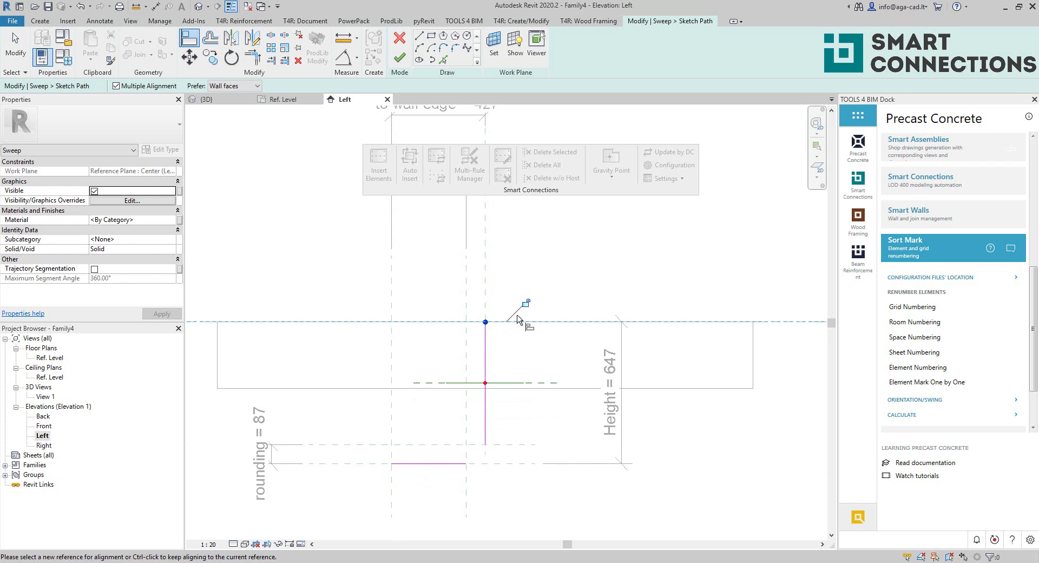
key("Escape")
key("Escape")
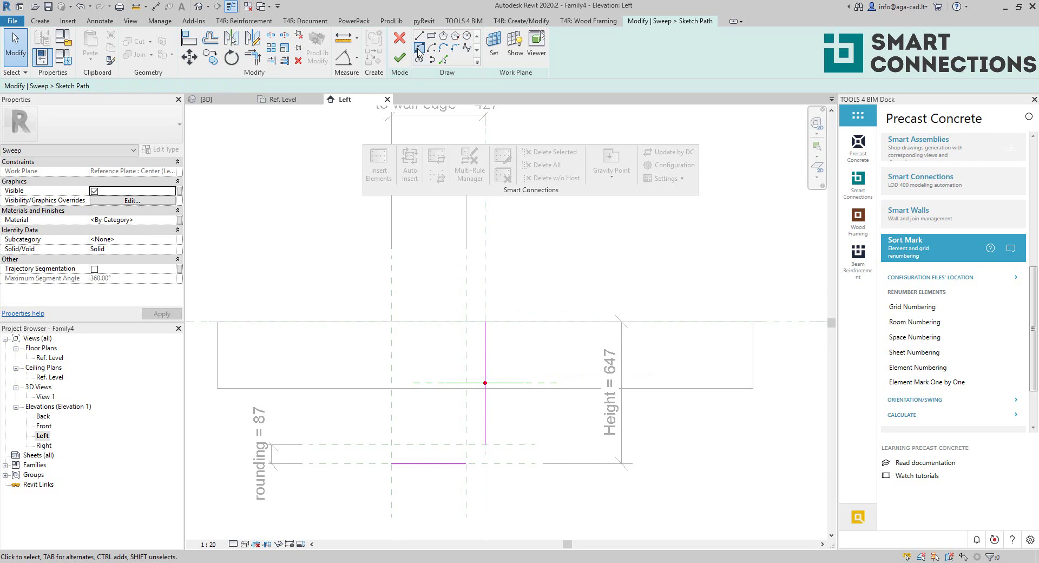
Round the path corner with a tangent arc and finish the sweep path
left_click(420, 49)
left_click(485, 444)
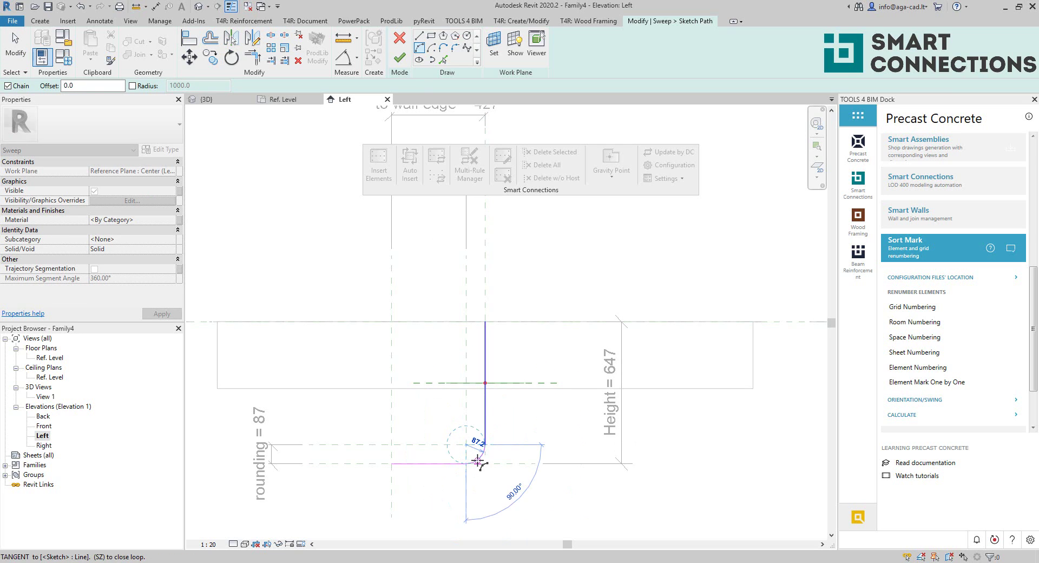
left_click(468, 462)
key("Escape")
left_click(399, 56)
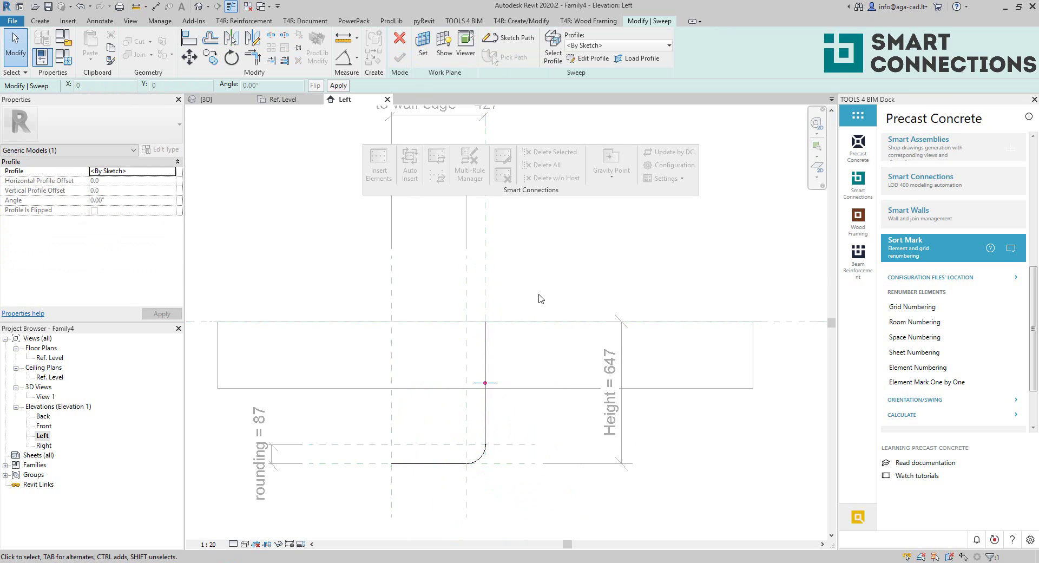
left_click(592, 57)
In the Ref. Level plan, draw a radius-30 circle centred on the reference plane intersection
left_click(522, 394)
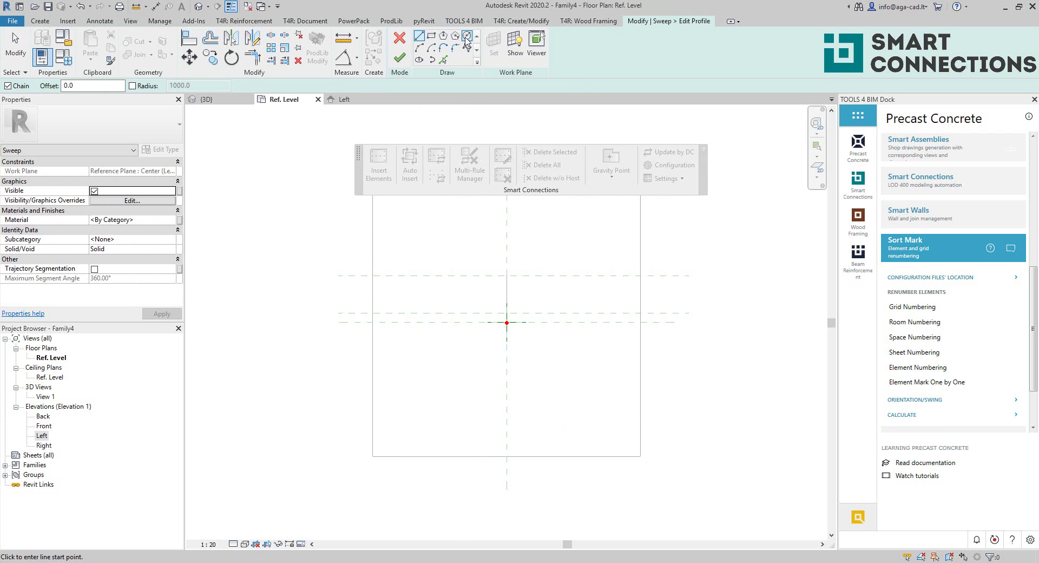
key("c")
left_click(506, 322)
scroll(507, 322, "up", 2)
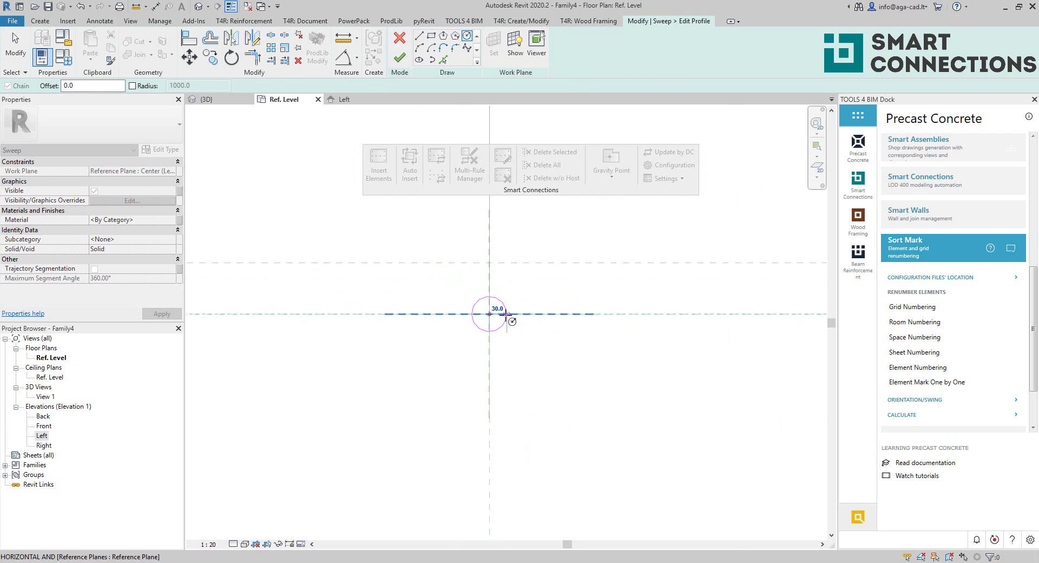
scroll(494, 315, "up", 1)
scroll(494, 316, "up", 3)
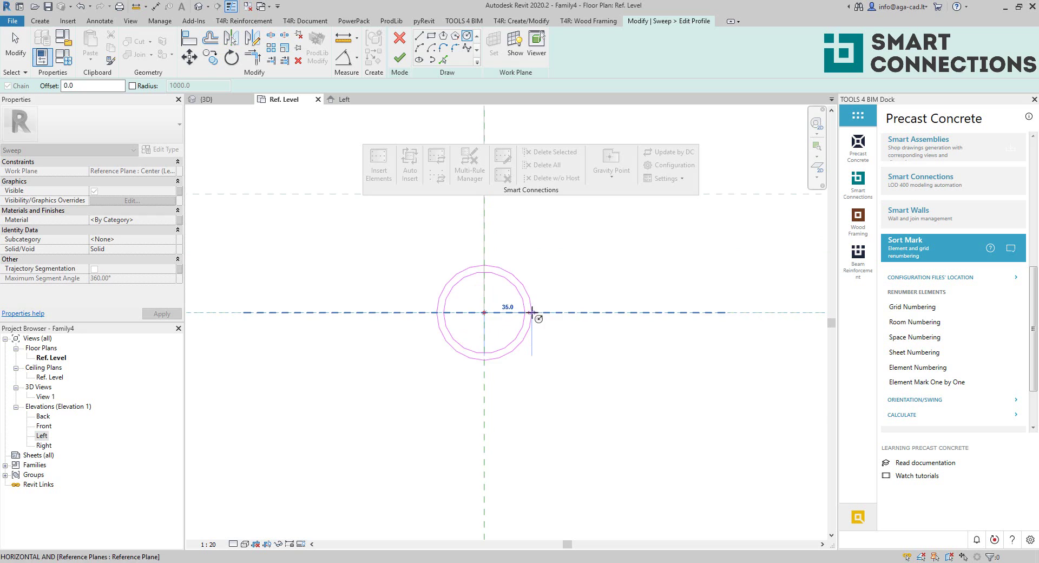
left_click(520, 338)
key("Escape")
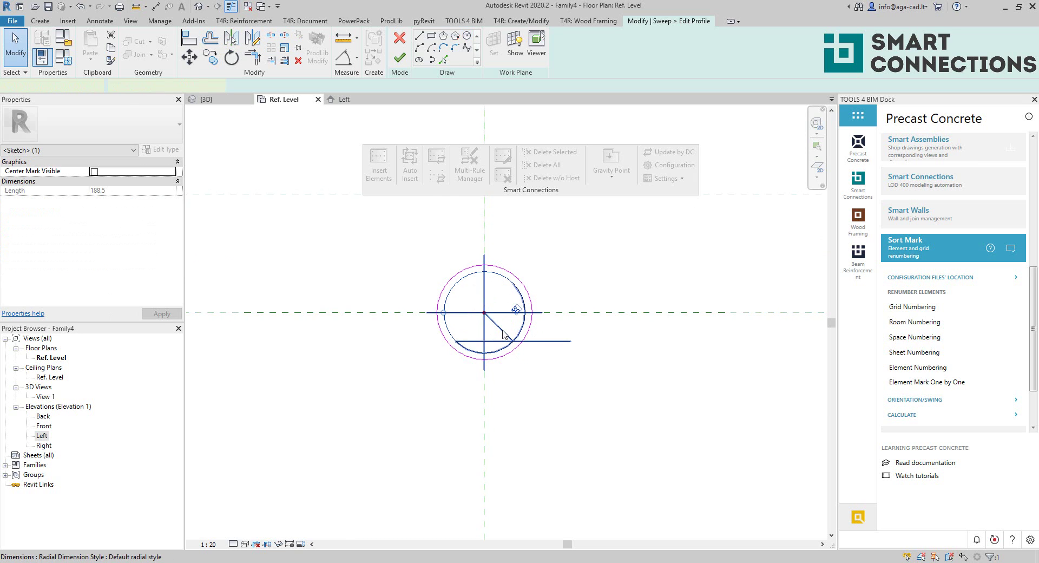
Make the 30 radius dimension permanent and label it with new parameter r1
left_click(493, 331)
left_click(504, 45)
type("r1")
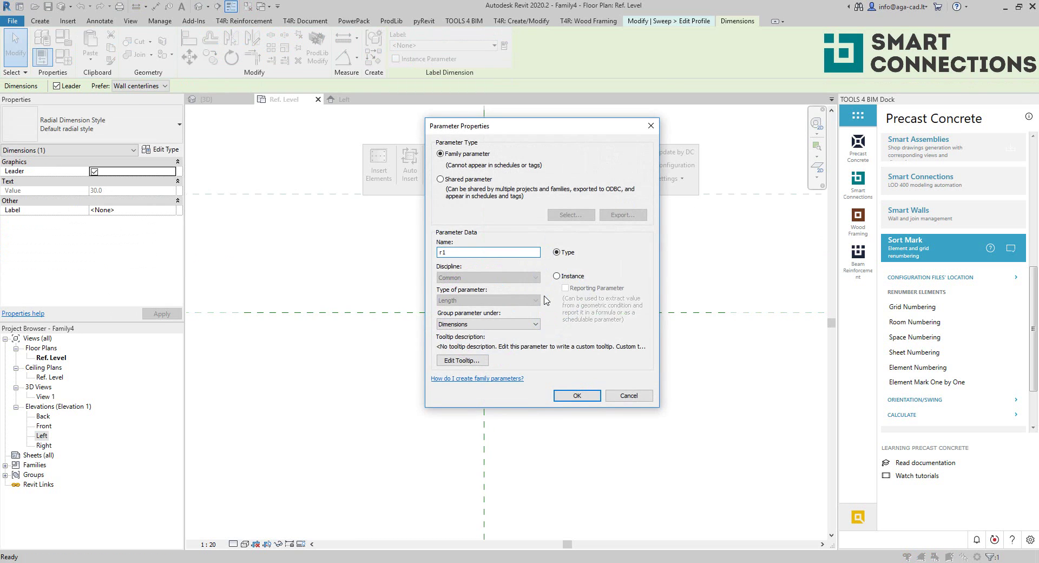
key("Return")
Label the outer circle's 35 radius as r2 and finish the profile sketch
left_click(502, 364)
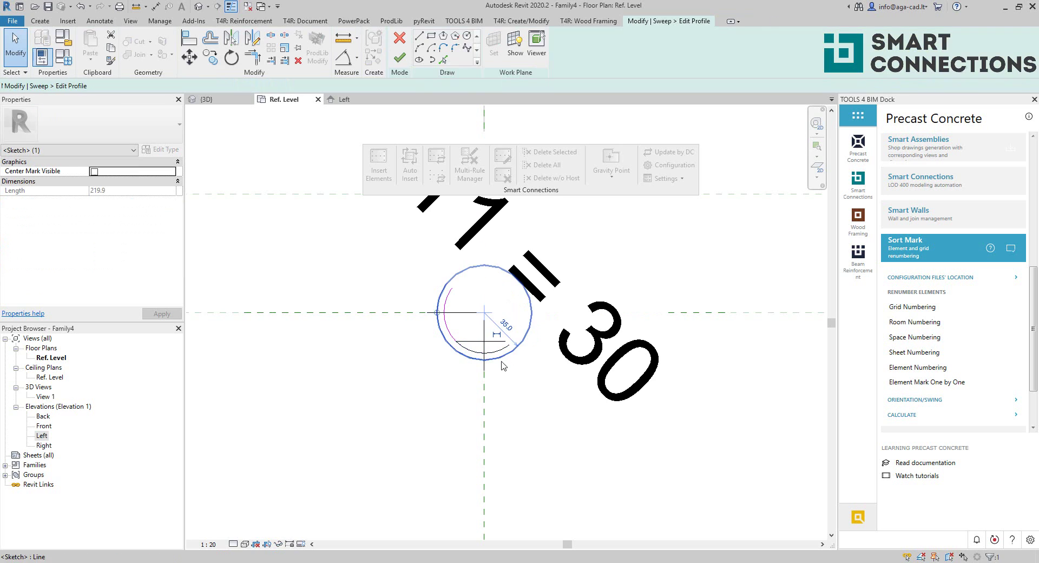
left_click(496, 334)
left_click(500, 330)
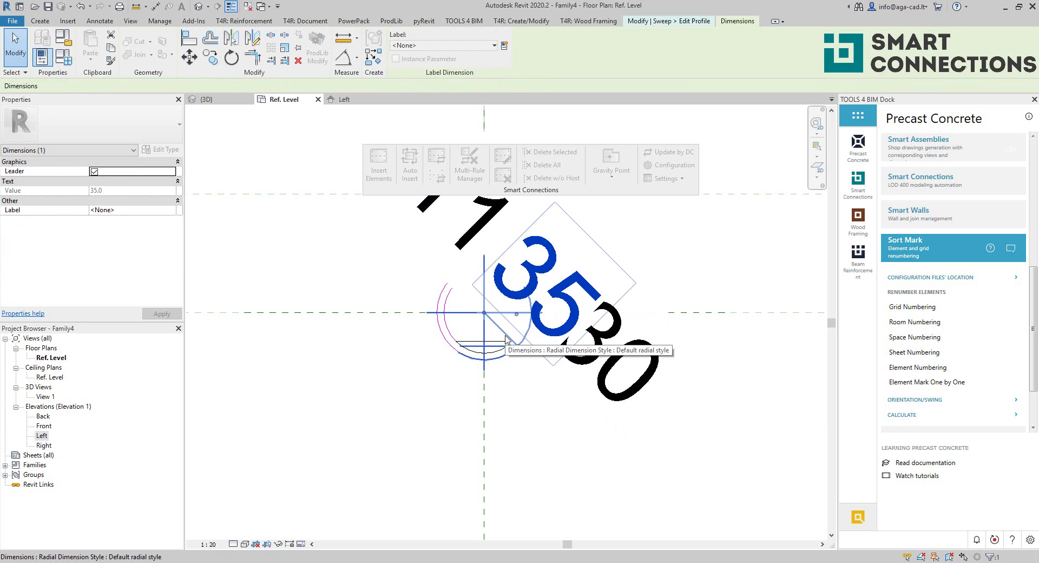
left_click(504, 46)
type("r2")
key("Return")
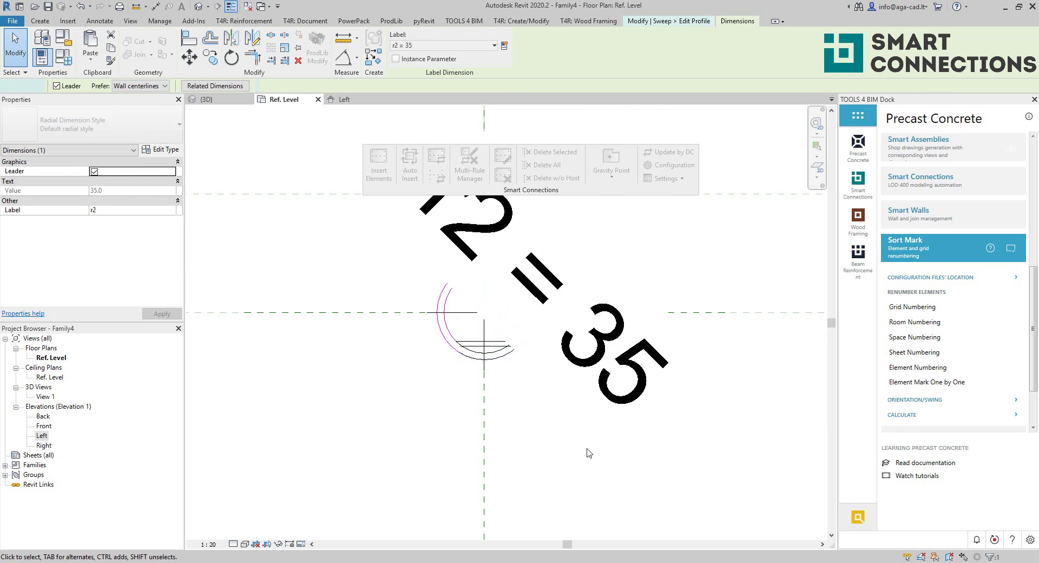
left_click(589, 453)
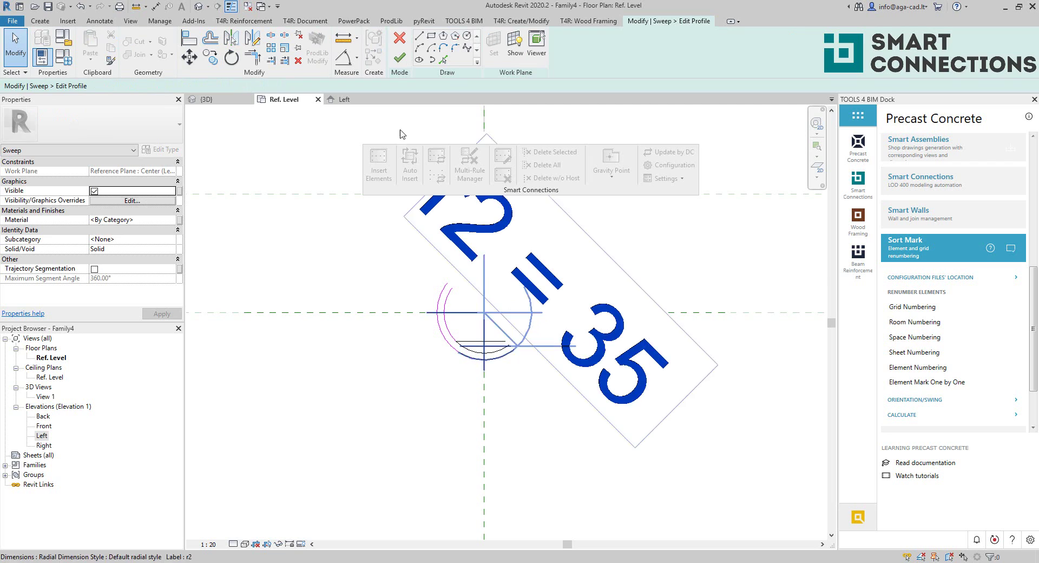
left_click(398, 58)
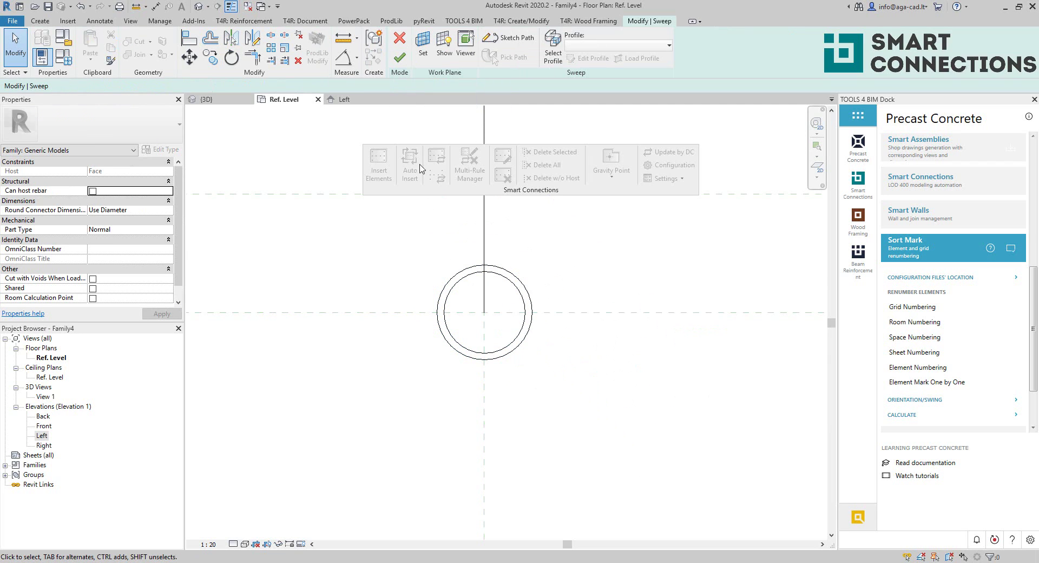
Finish the sweep into a tube solid and view it in the Left elevation
left_click(399, 60)
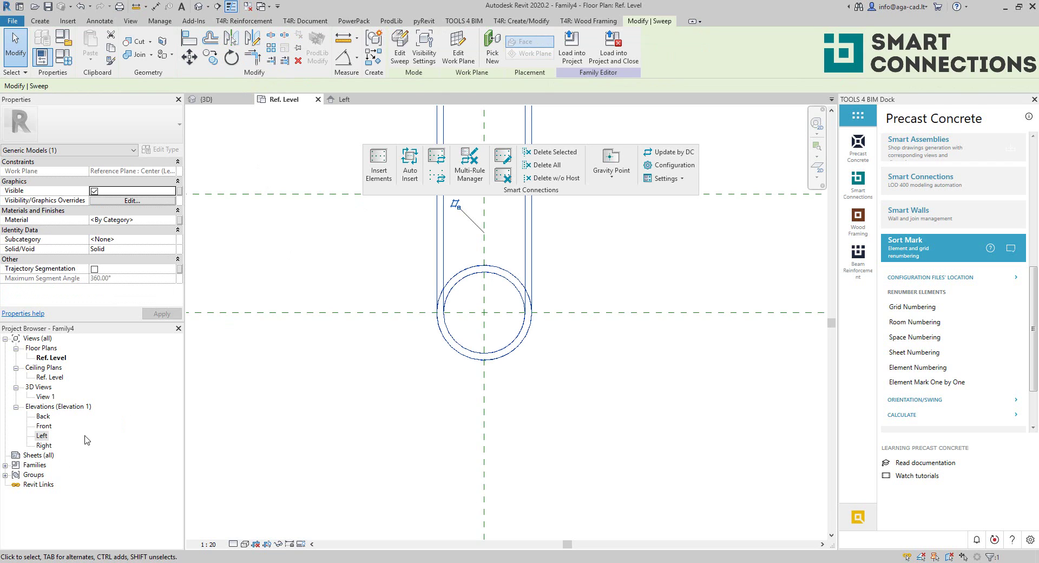
double_click(52, 438)
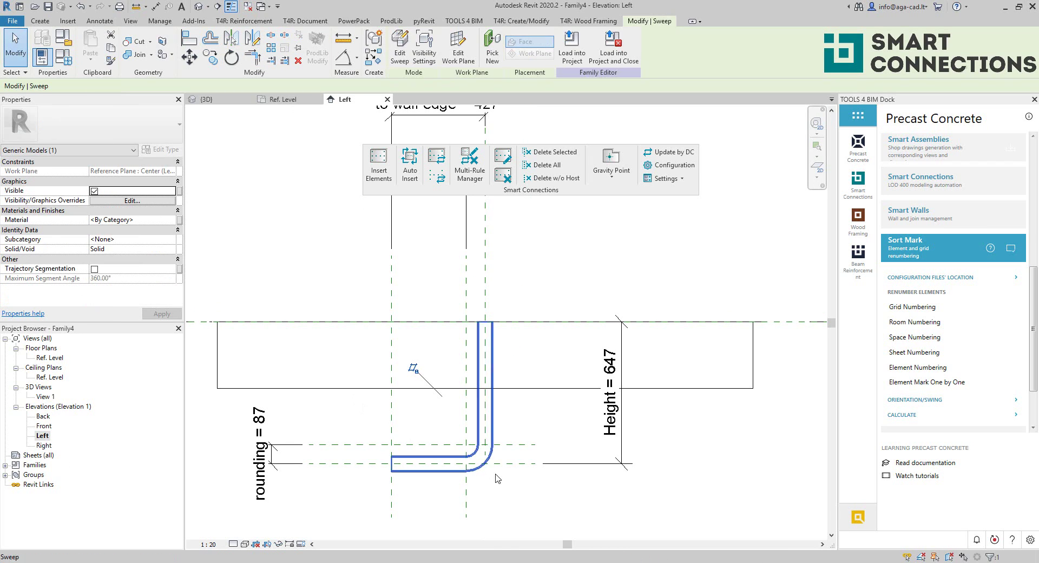
scroll(516, 468, "down", 2)
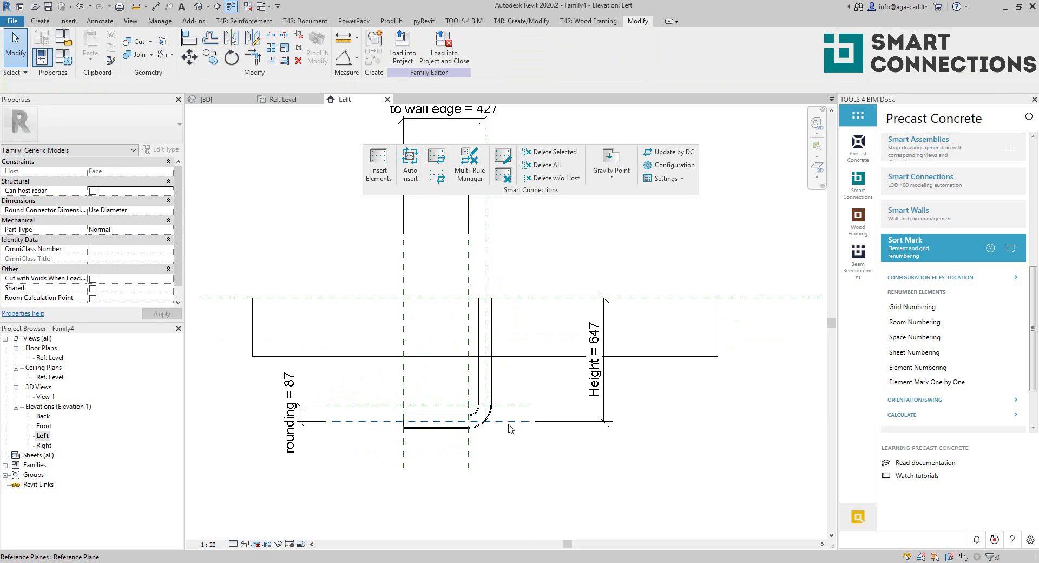
Test the family by changing the Height dimension to 800
left_click(515, 421)
left_click(598, 358)
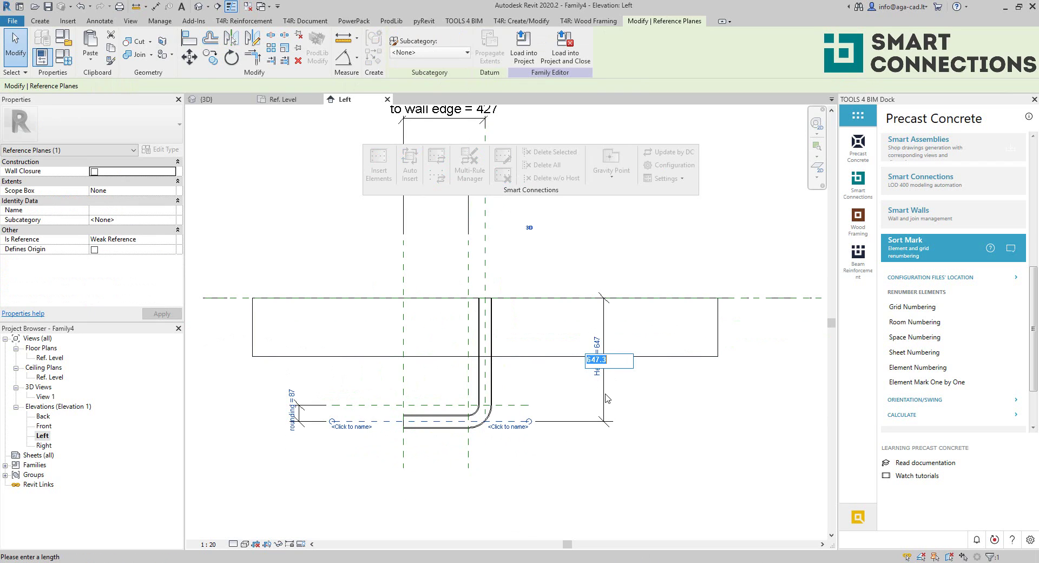
type("800")
key("Return")
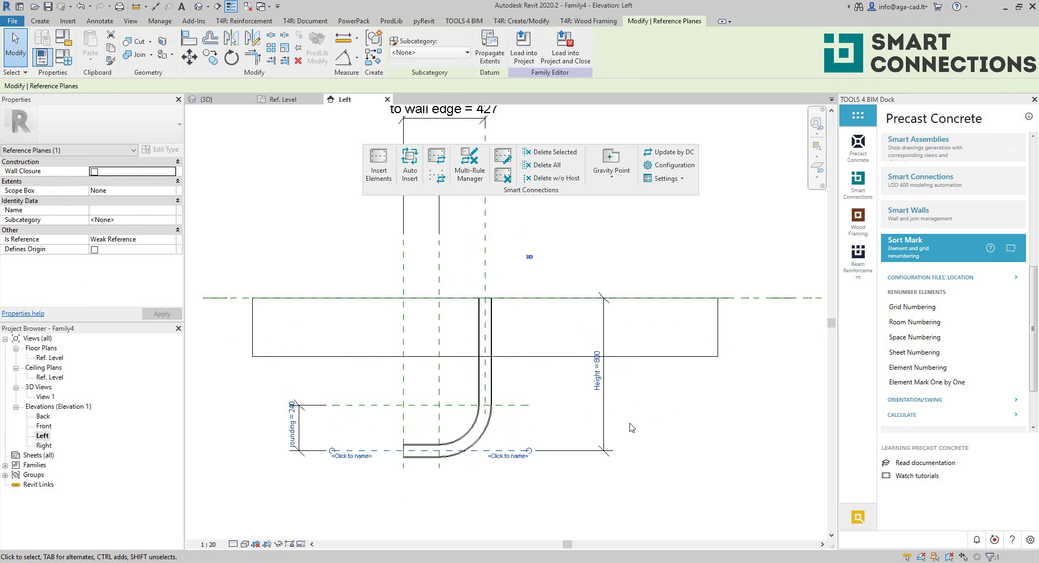
left_click(657, 472)
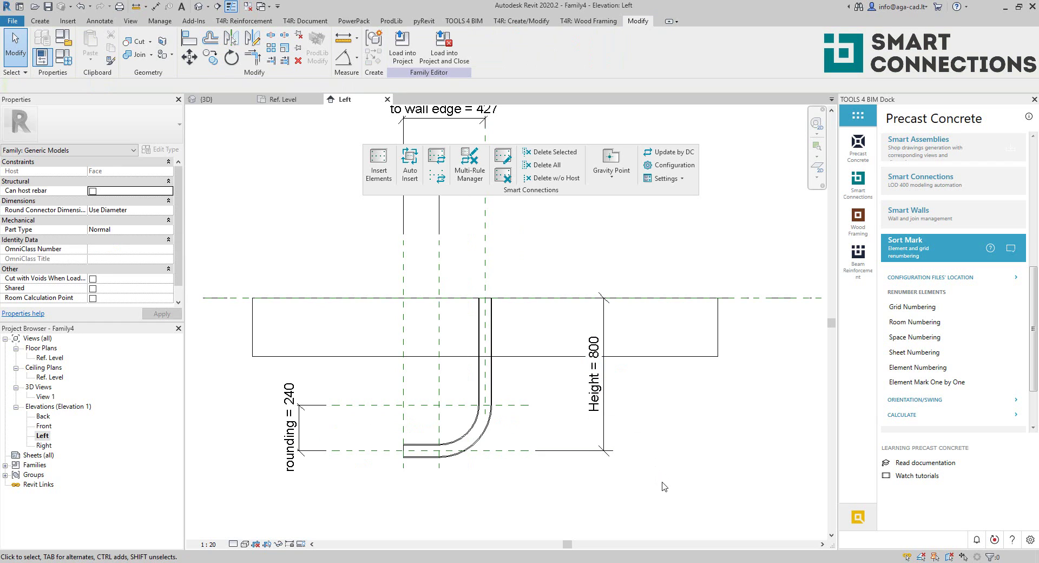
scroll(569, 498, "down", 2)
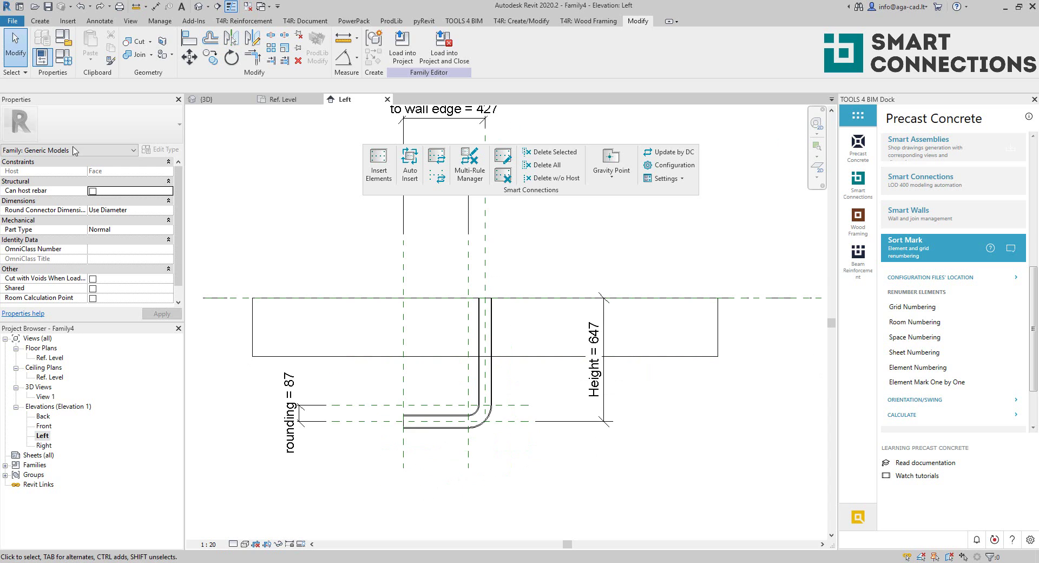
Lock the rounding parameter in Family Types
left_click(64, 61)
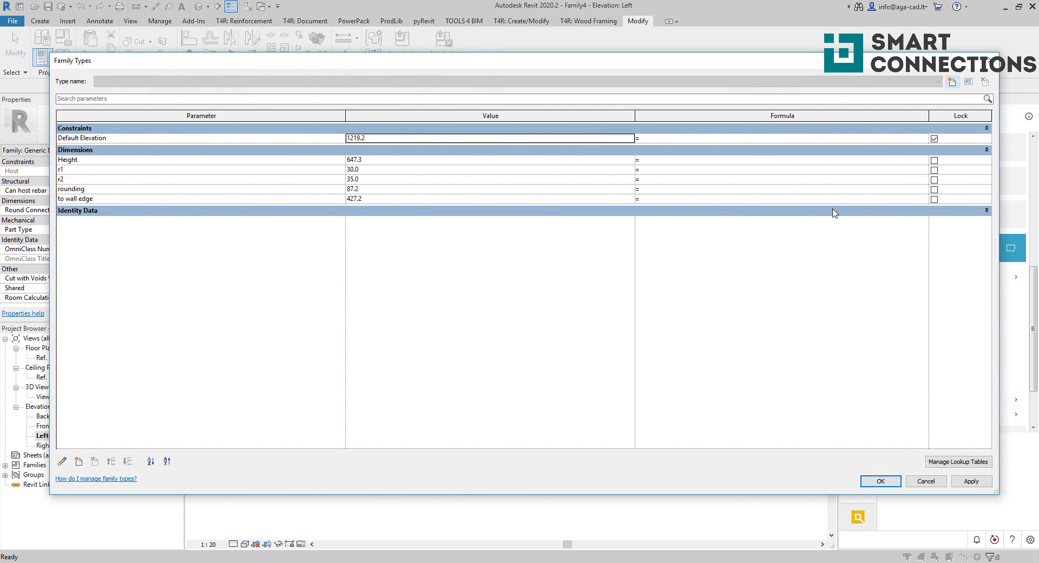
left_click(933, 189)
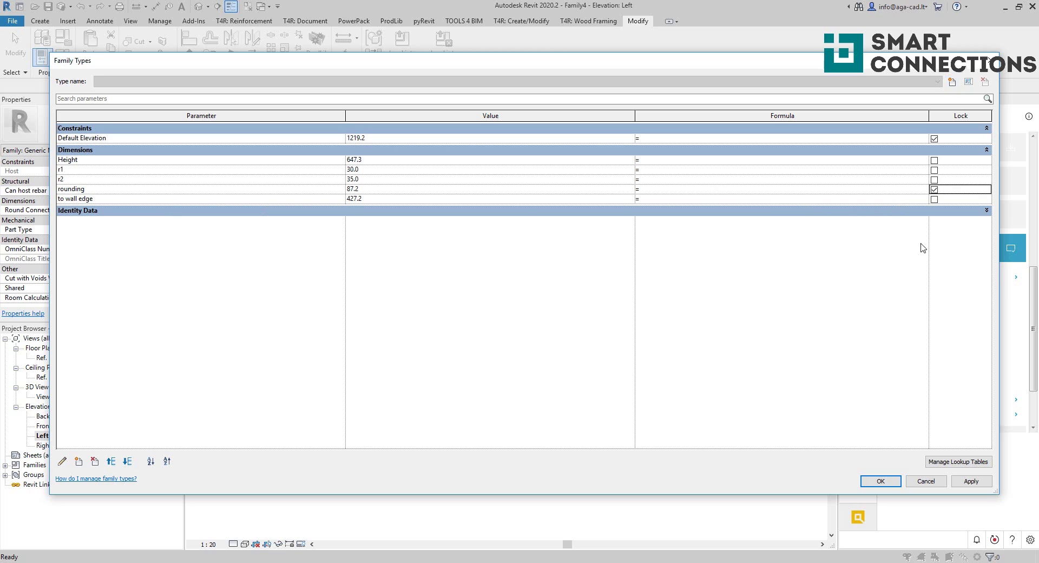
left_click(873, 481)
Set the Height dimension to 800 so the tube's vertical leg lengthens
left_click(601, 373)
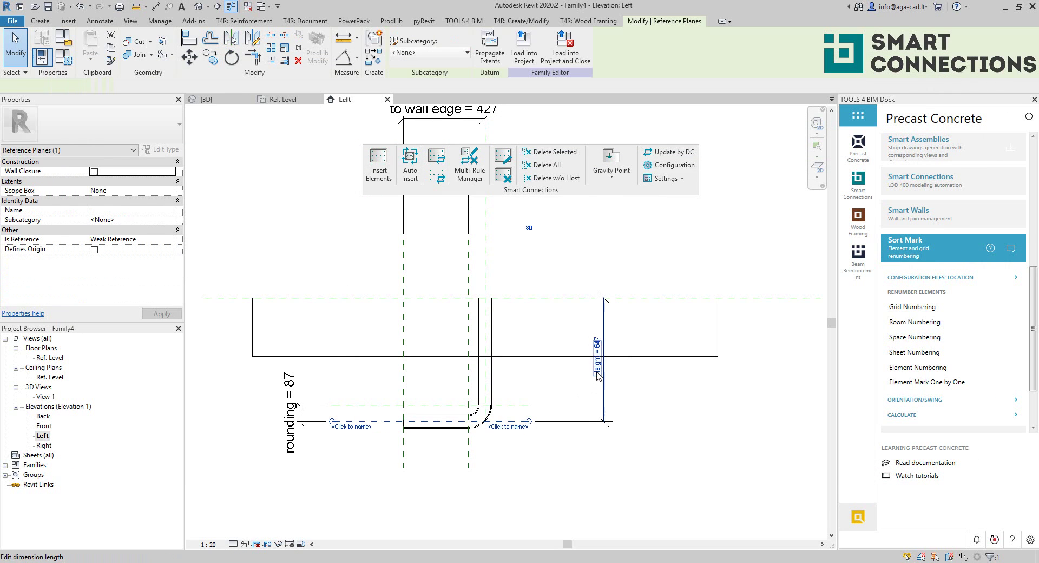
left_click(598, 373)
type("800")
key("Return")
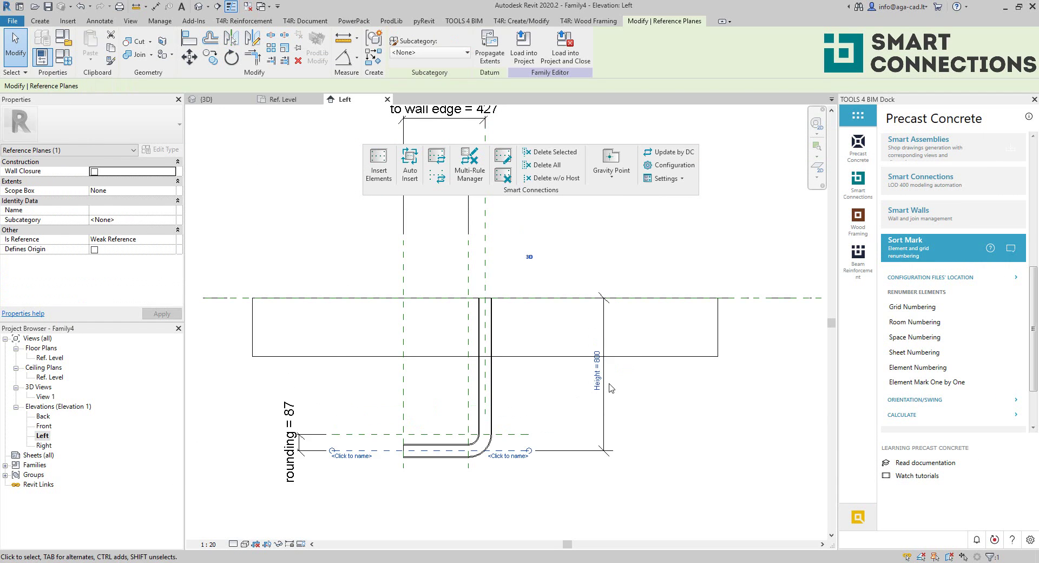
left_click(557, 476)
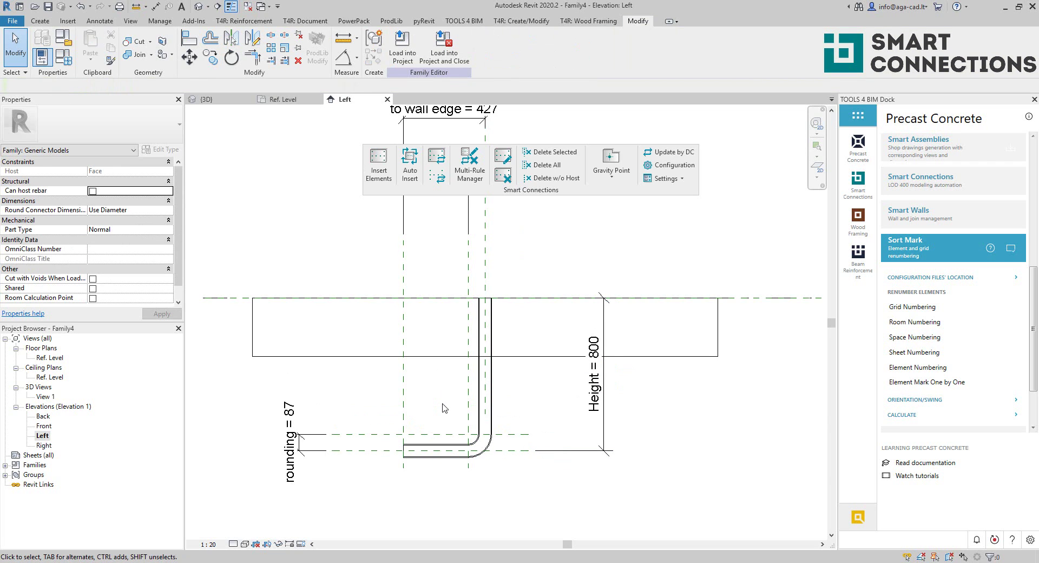
scroll(444, 482, "down", 2)
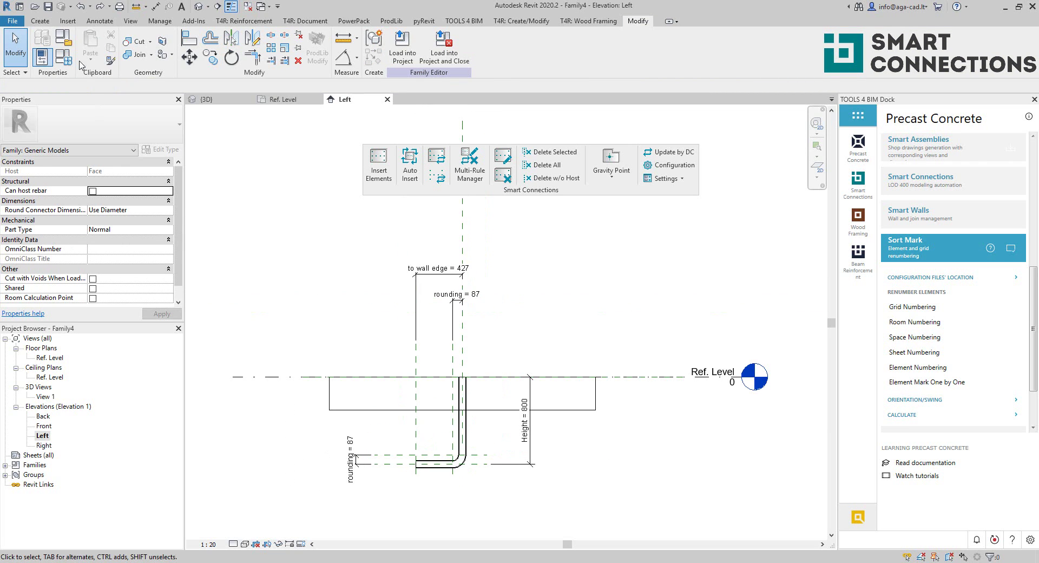
Add new family parameters d and t in Family Types
left_click(64, 56)
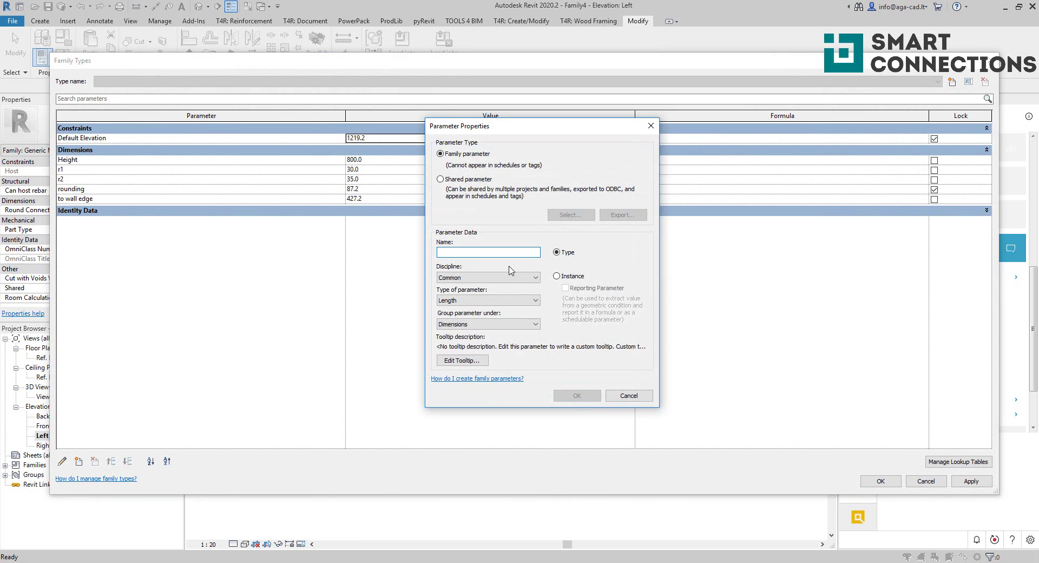
type("d")
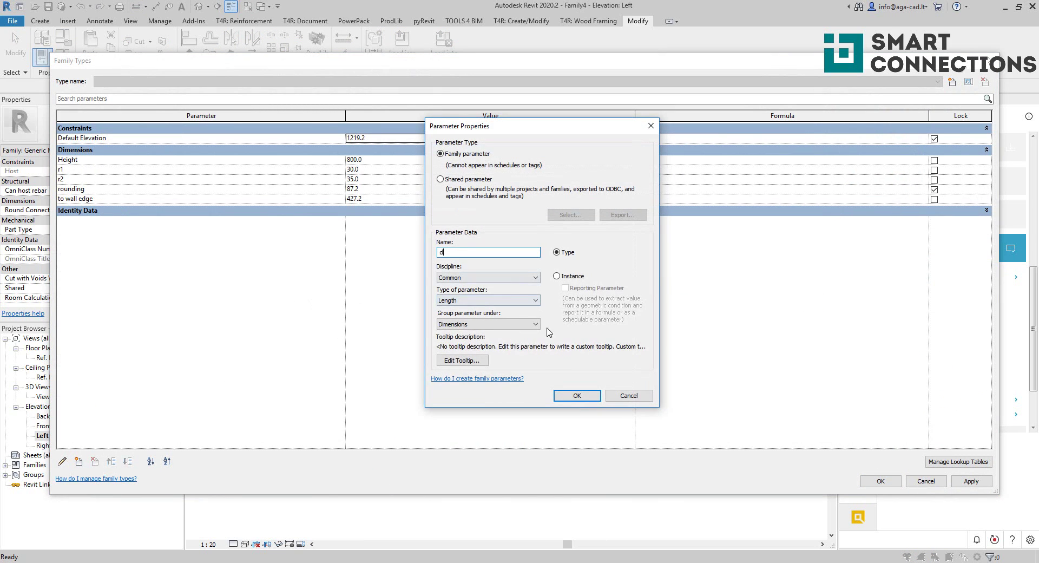
left_click(577, 395)
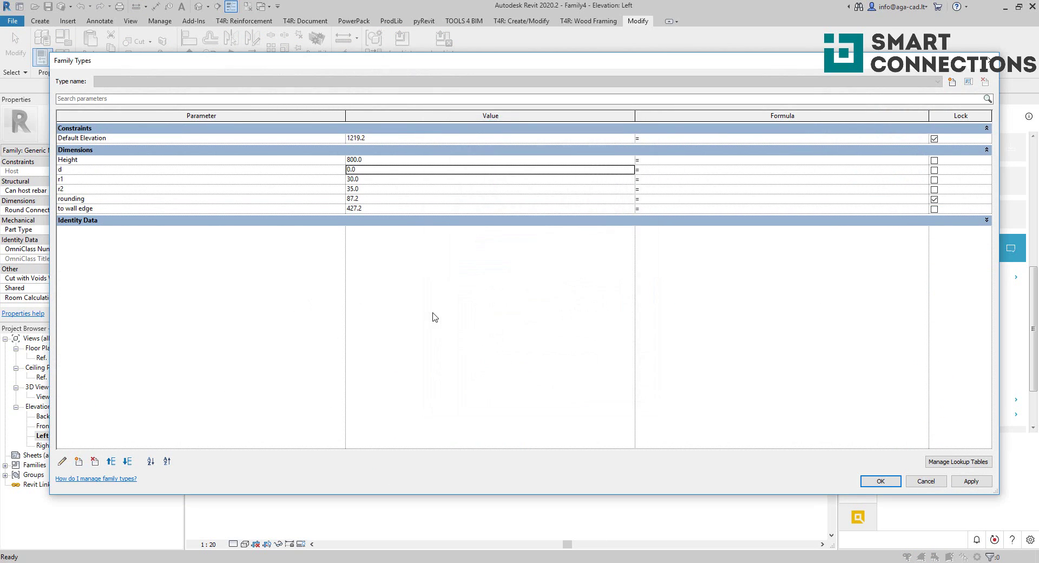
left_click(79, 461)
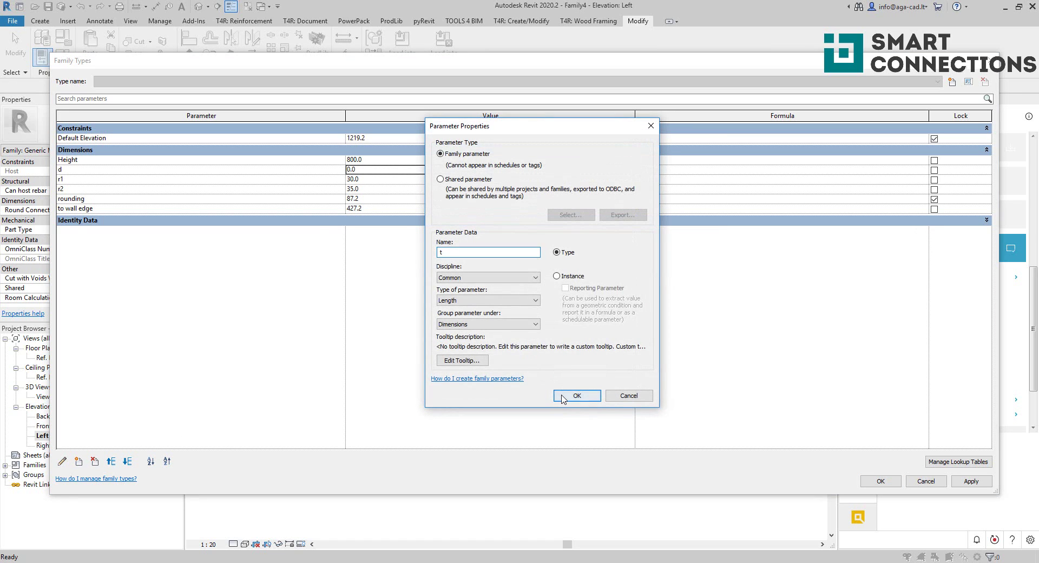
left_click(562, 397)
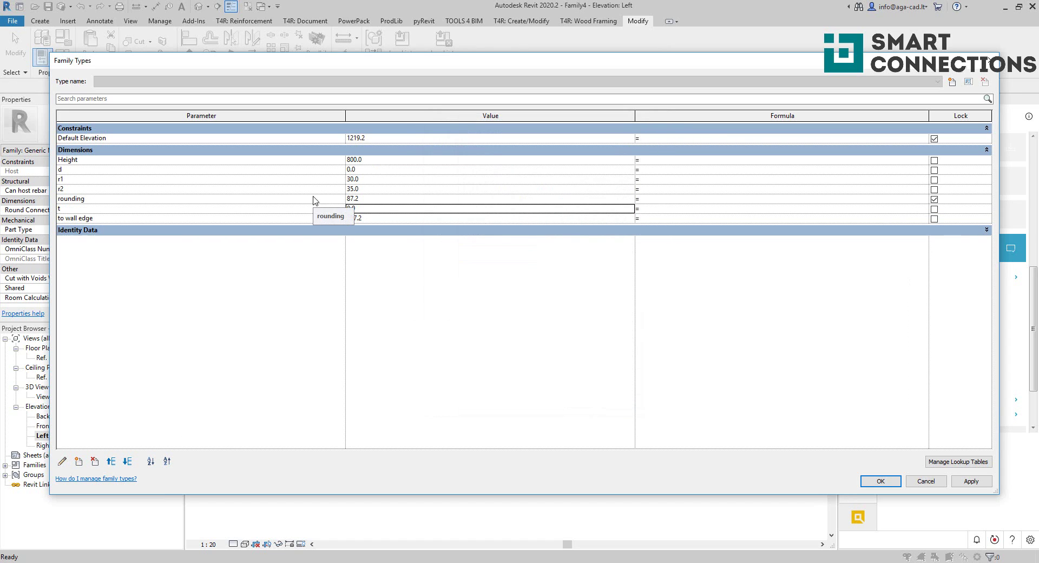
Set t to 3, write formulas d = 2*r2, r1 = r2 - t, rounding = r2*1.5, and enter 80 for d
left_click(383, 209)
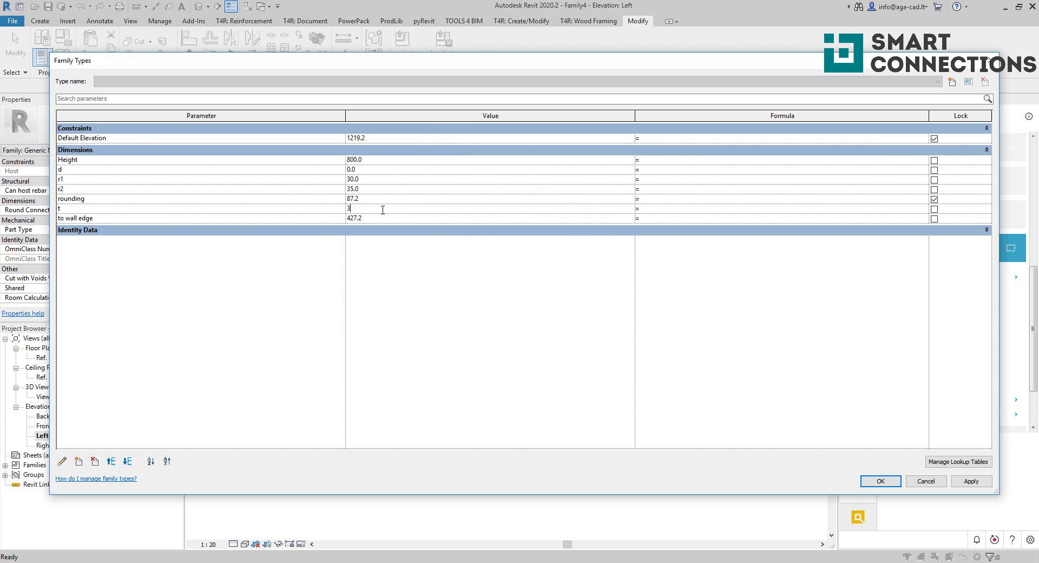
type("3")
key("Tab")
left_click(664, 176)
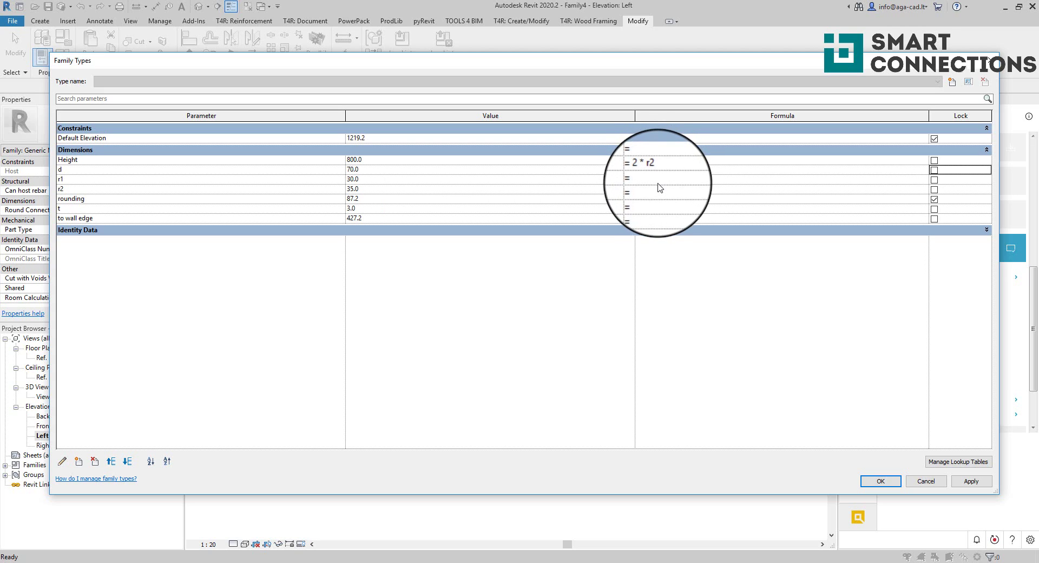
left_click(662, 183)
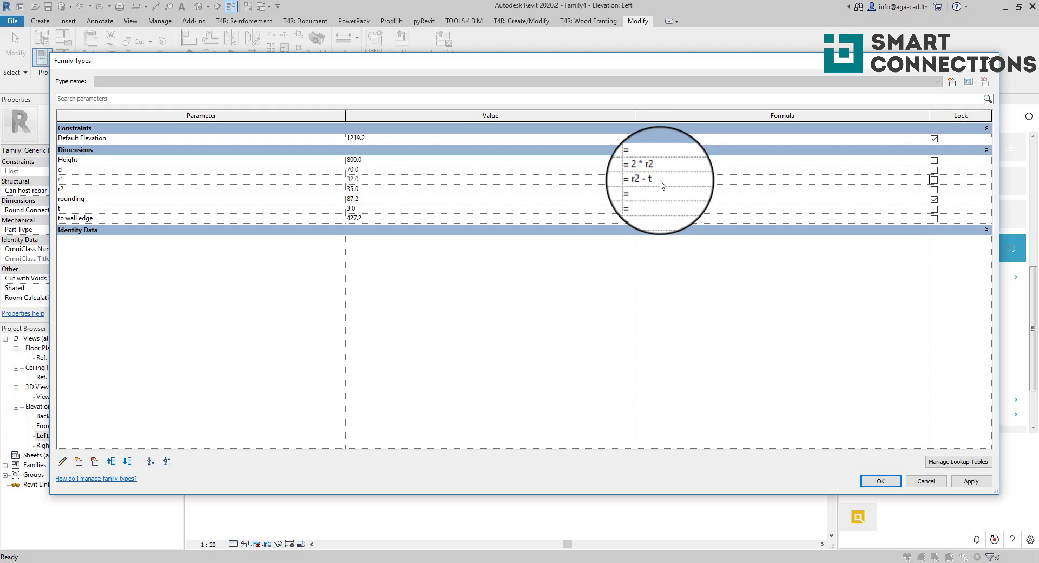
left_click(658, 199)
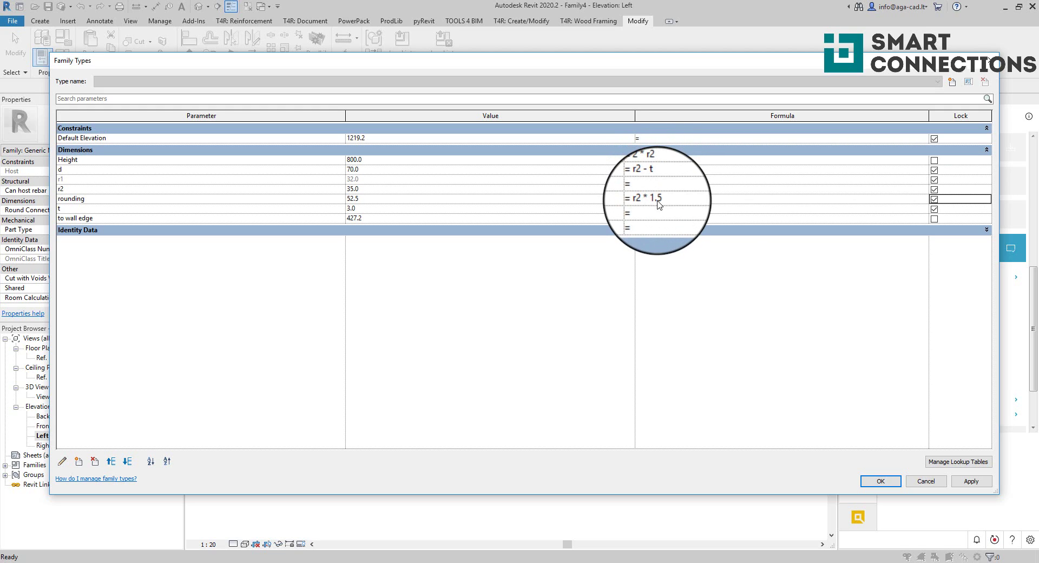
type("80")
key("Tab")
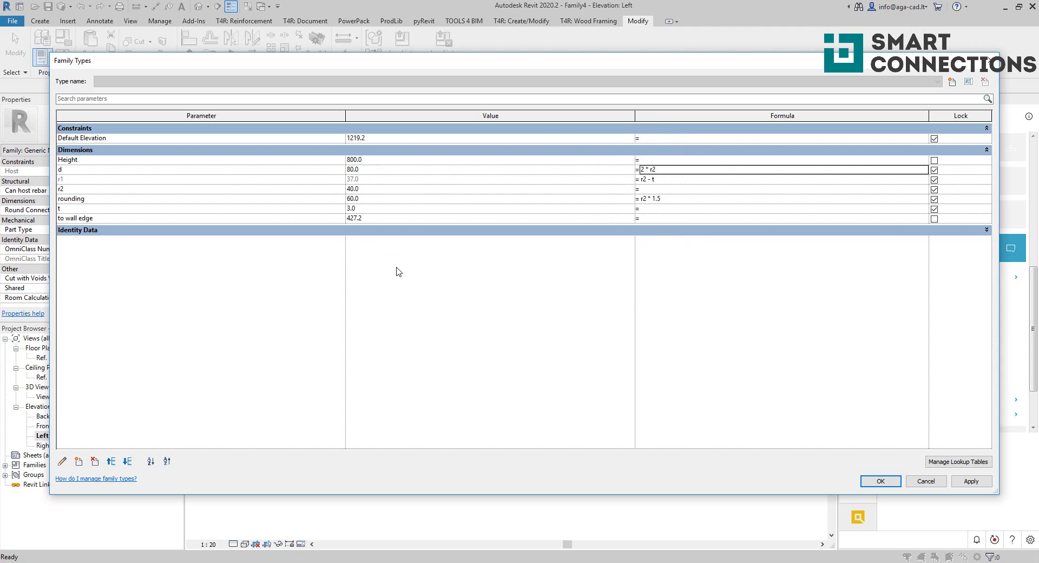
Set the to wall edge value to 150
left_click(377, 219)
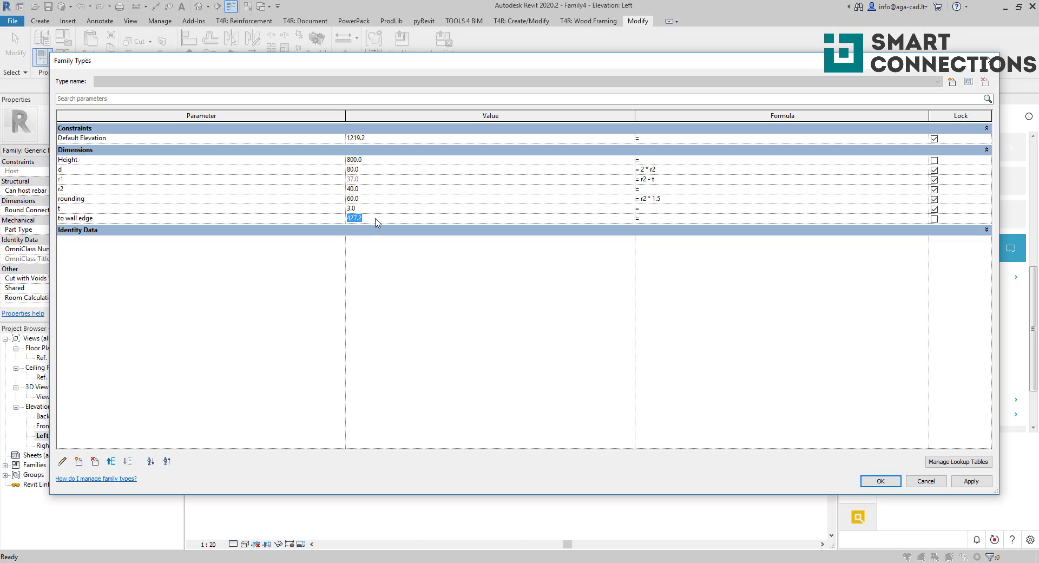
type("100")
key("Tab")
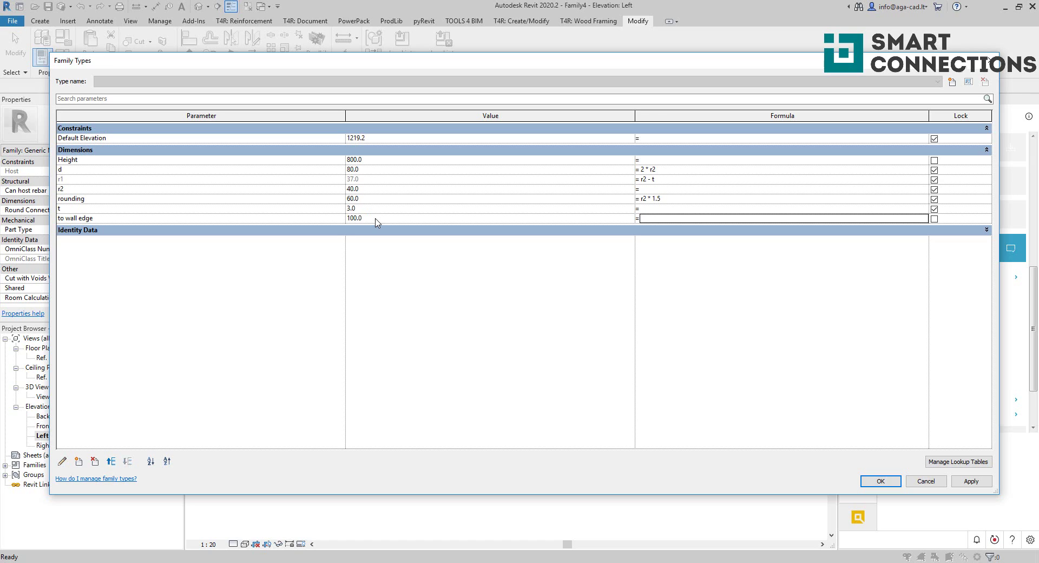
left_click(377, 220)
type("15")
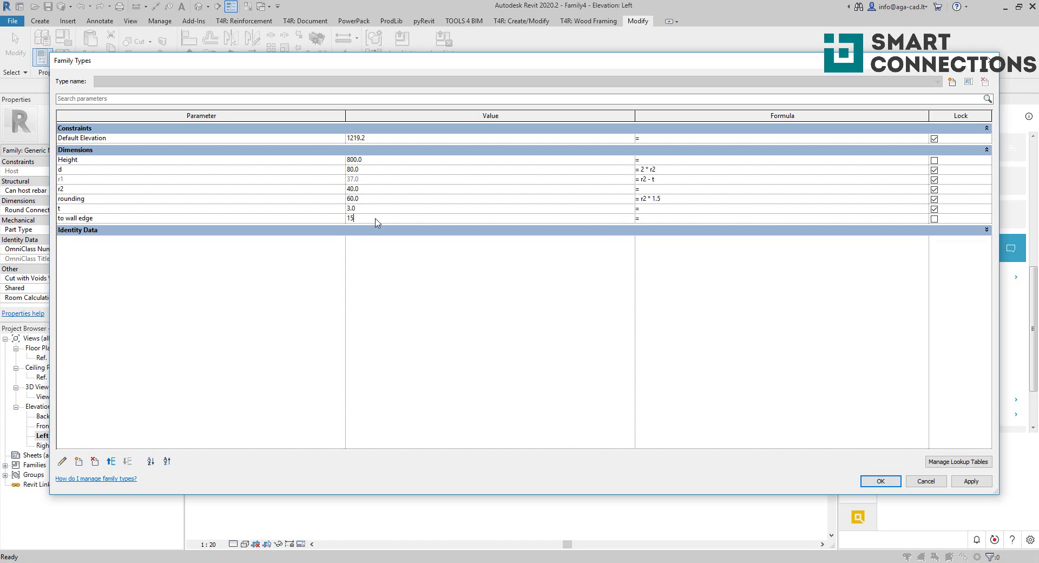
type("0")
key("Tab")
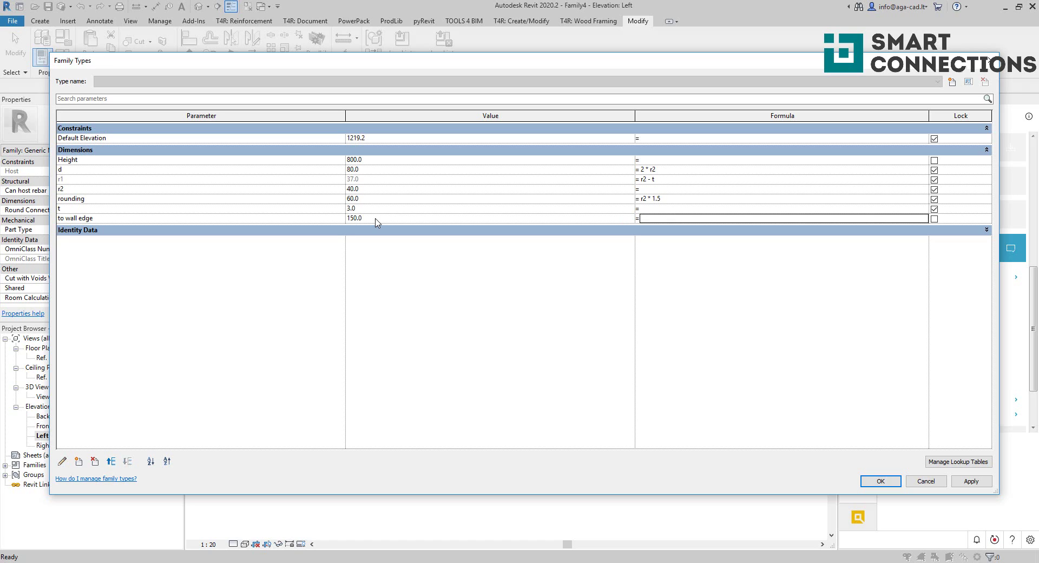
Apply the Family Types values and stretch the host extrusion's bottom edge further down
left_click(876, 481)
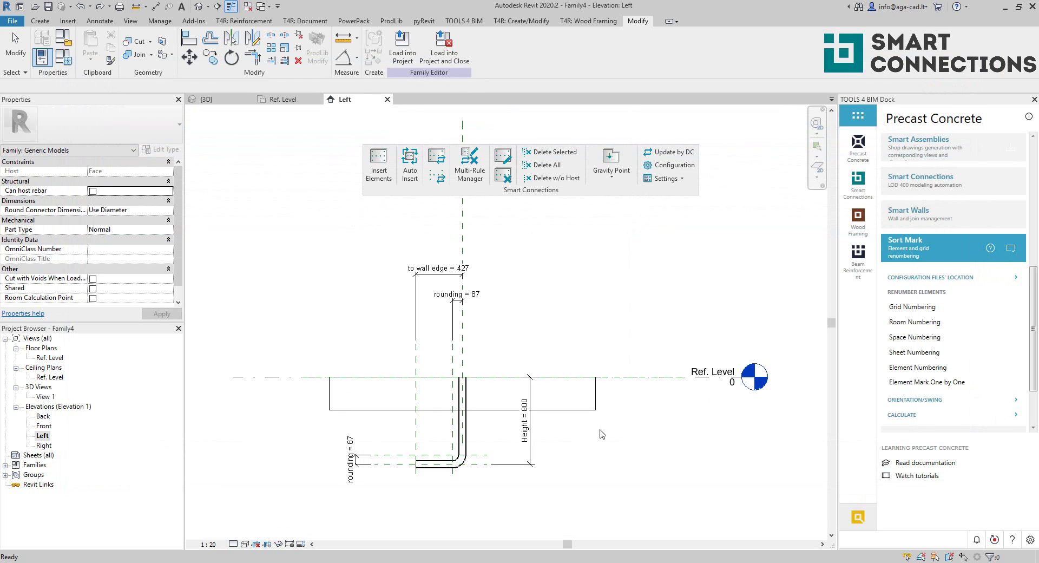
left_click(437, 410)
left_click_drag(462, 466, 468, 485)
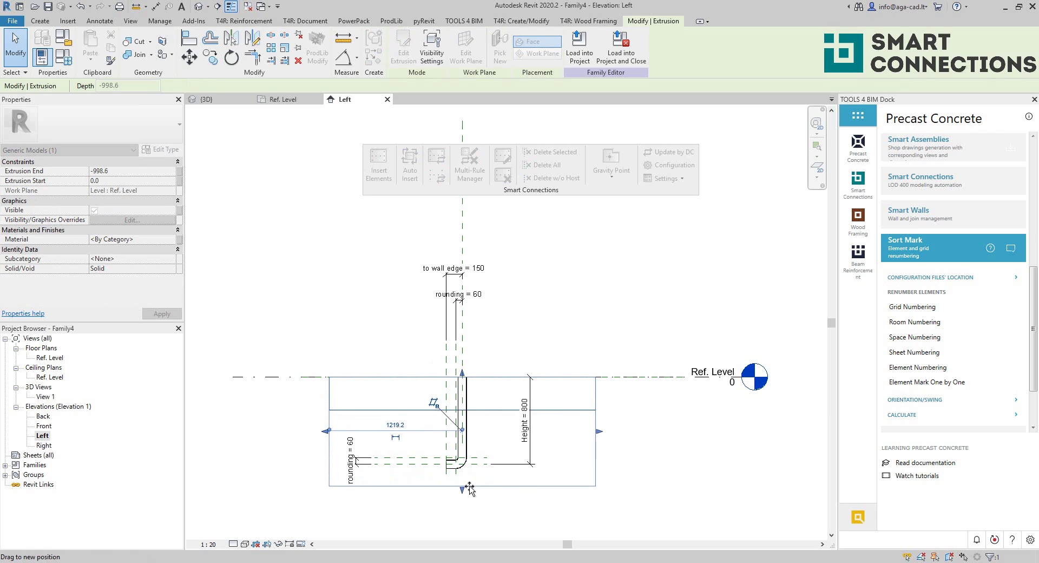
left_click(482, 515)
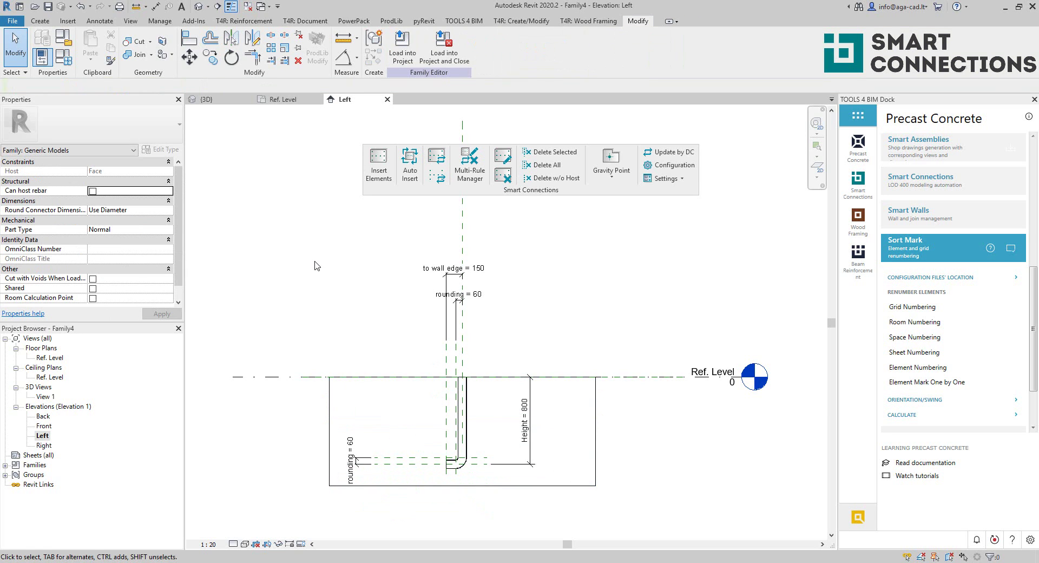
left_click(68, 44)
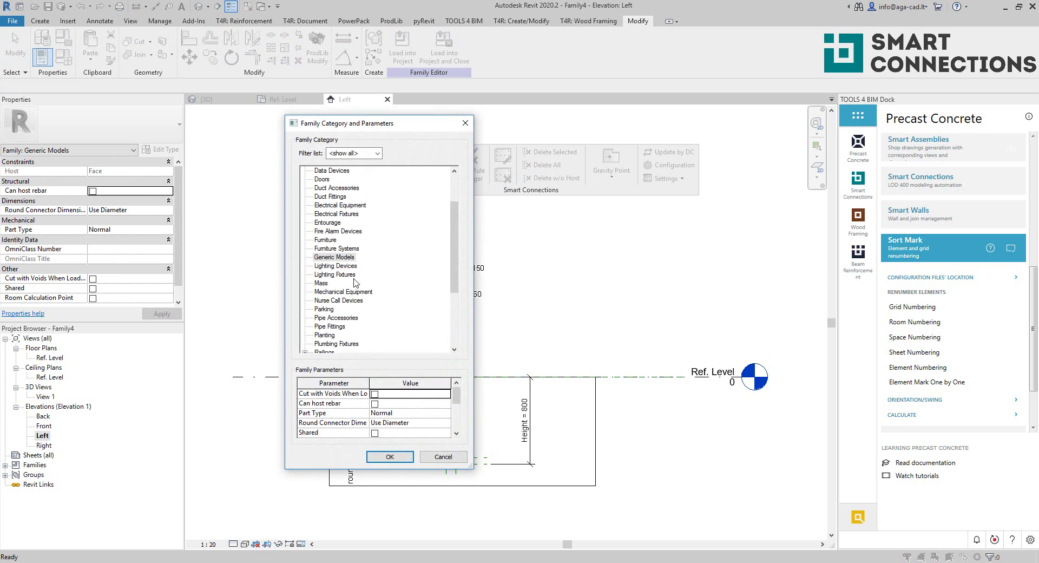
Set the family category to Structural Connections and bring up the Family Types parameters
key("s")
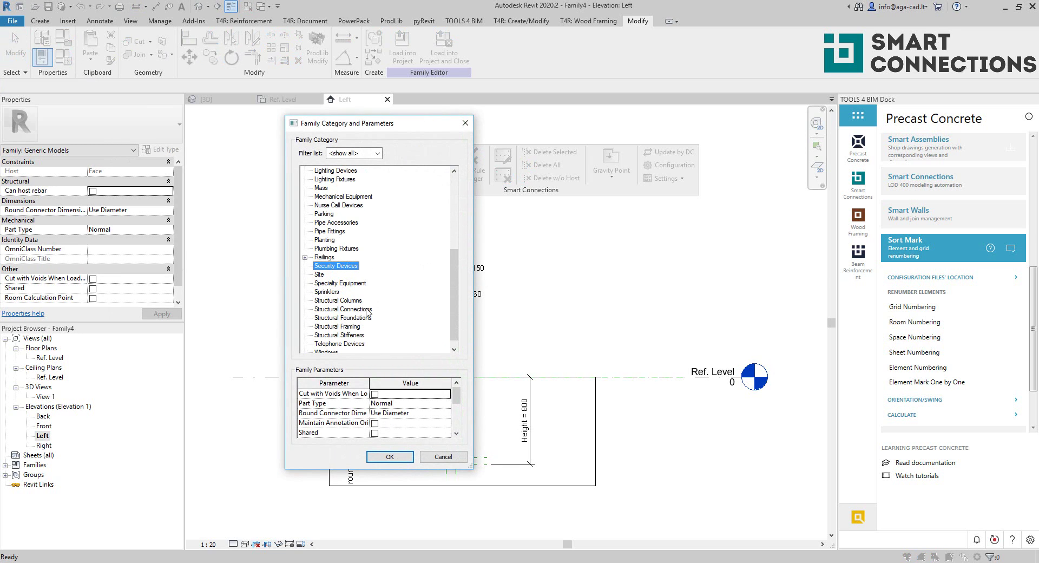
left_click(367, 309)
left_click(403, 459)
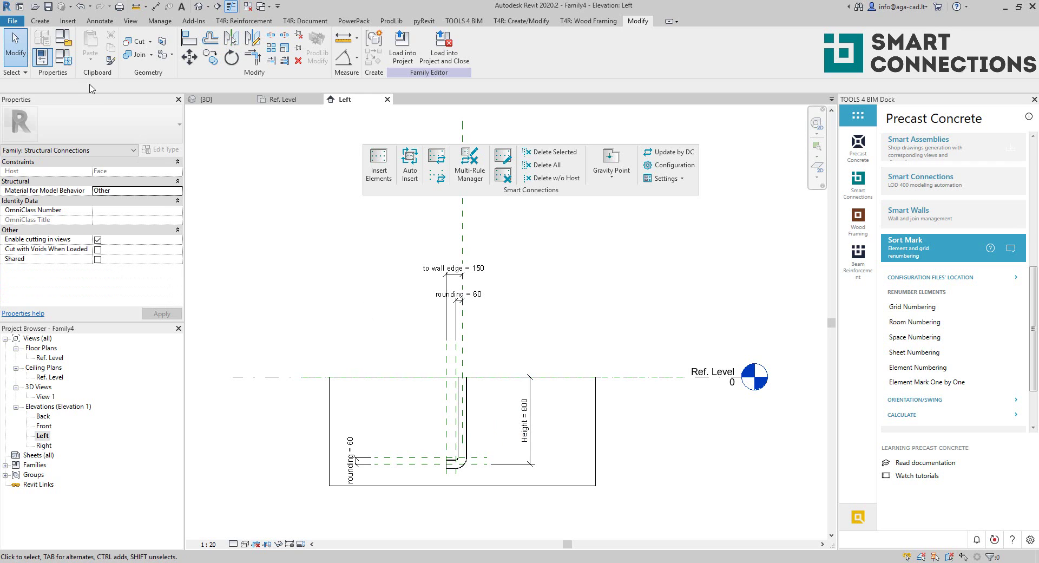
left_click(62, 56)
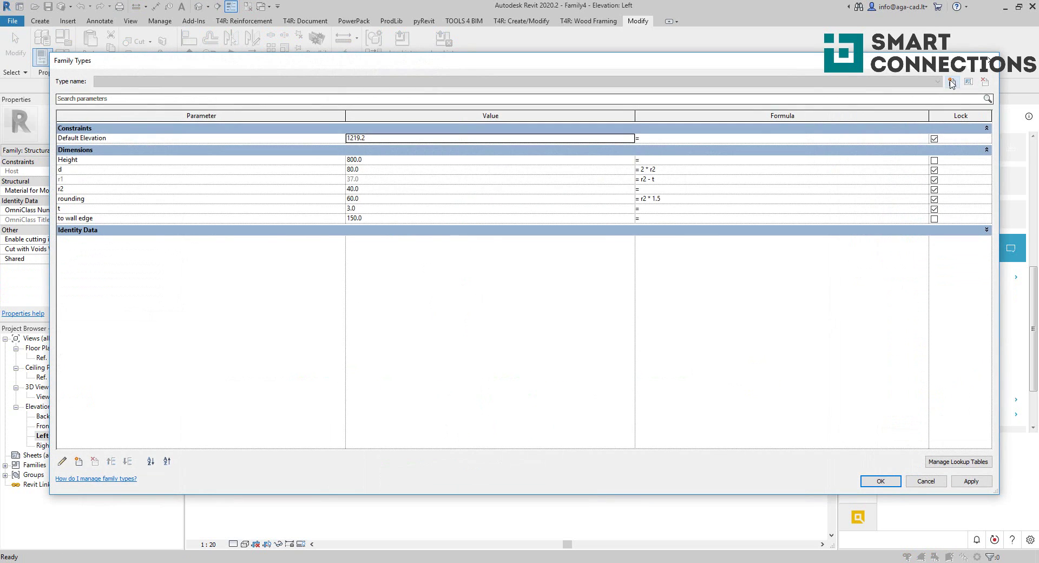
Add a new family type named d80 and close Family Types
left_click(951, 82)
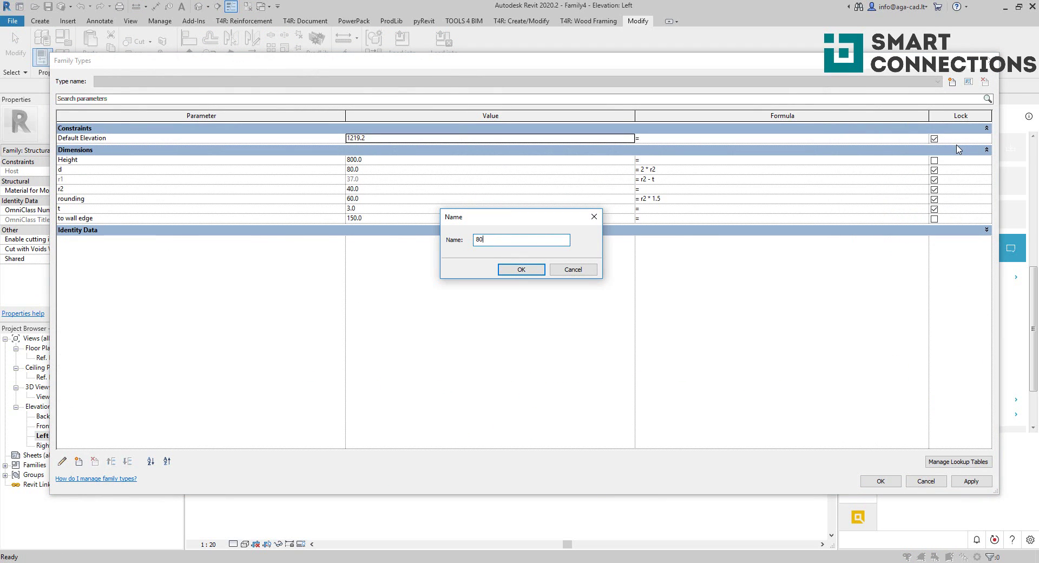
key("Return")
left_click(881, 480)
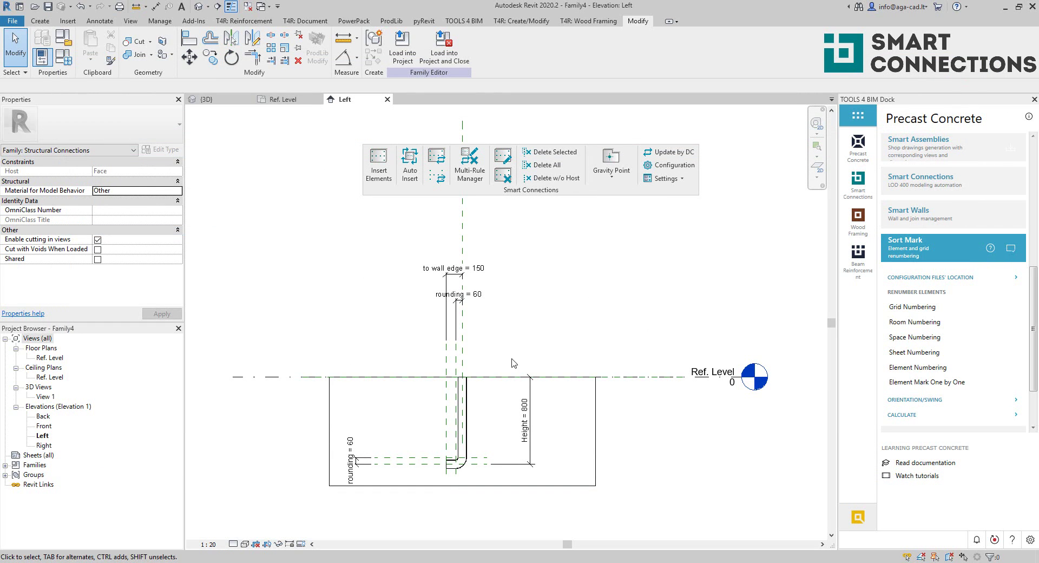
Save the family under the name 'Grout tube'
left_click(16, 24)
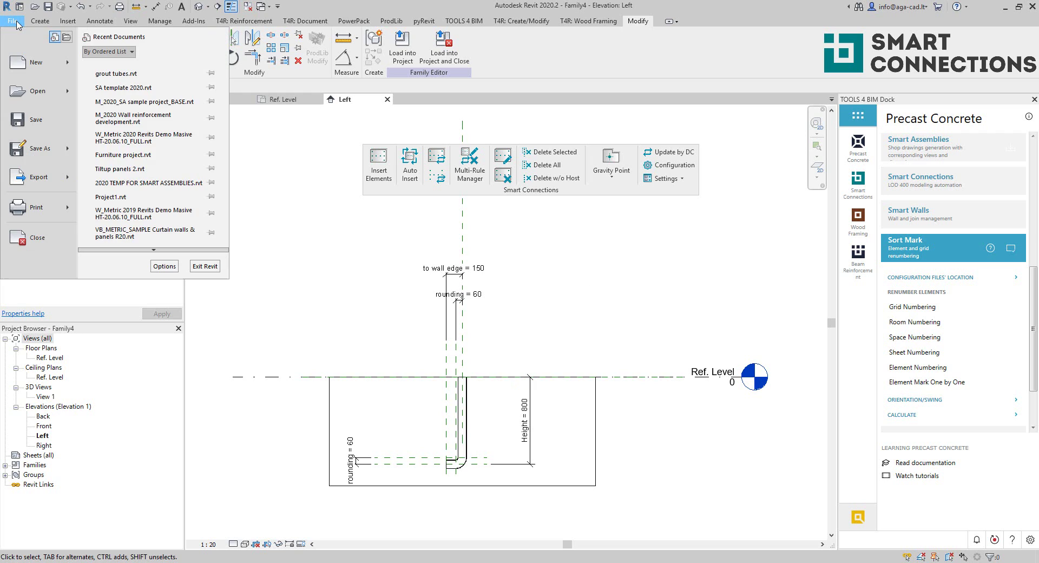
mouse_move(62, 147)
left_click(122, 146)
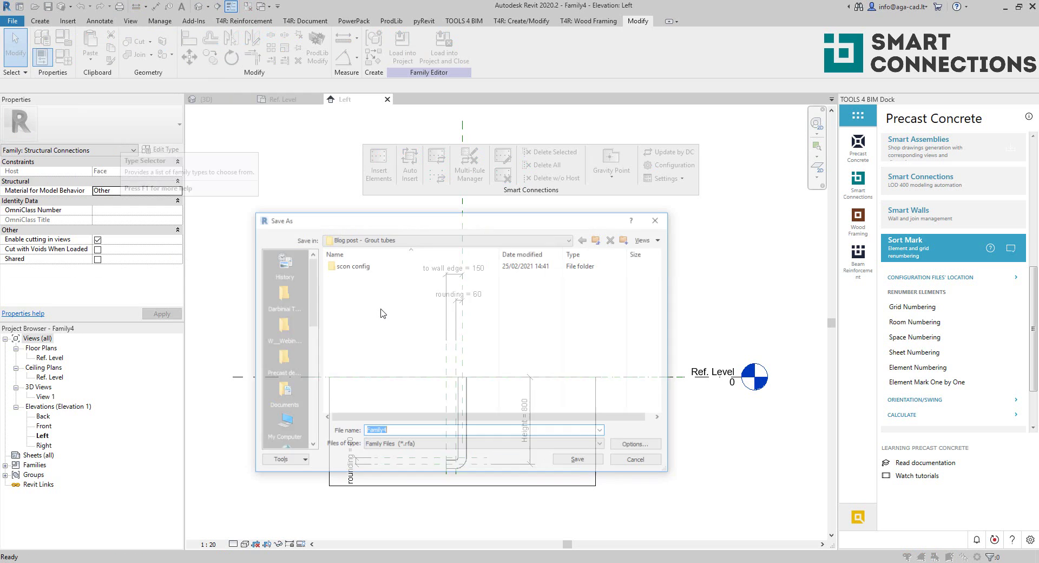
type("G")
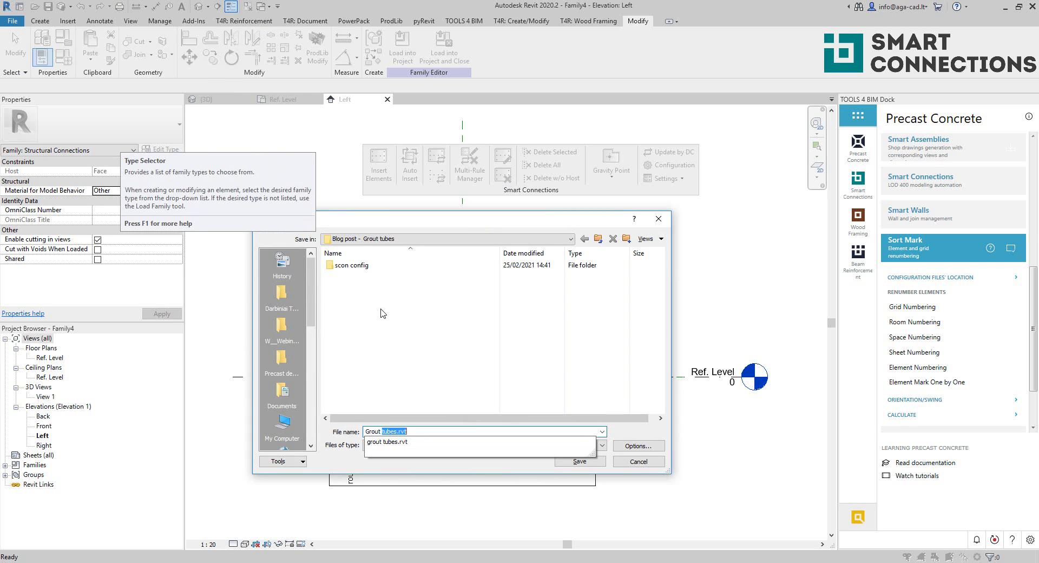
type("rout tube")
key("Return")
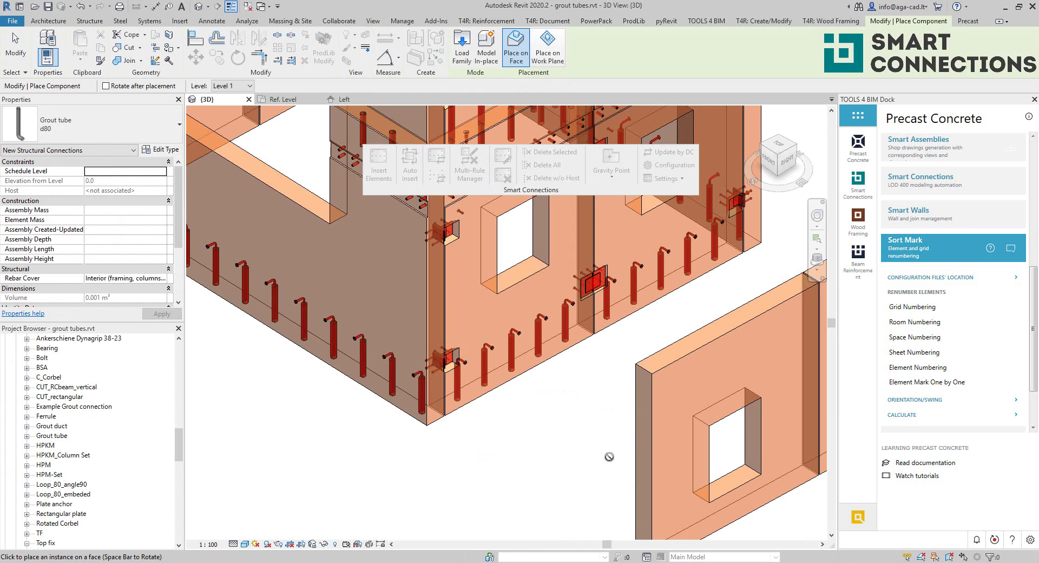
Place three d80 grout tubes on the lower-right wall panel face beside its opening
left_click(643, 419)
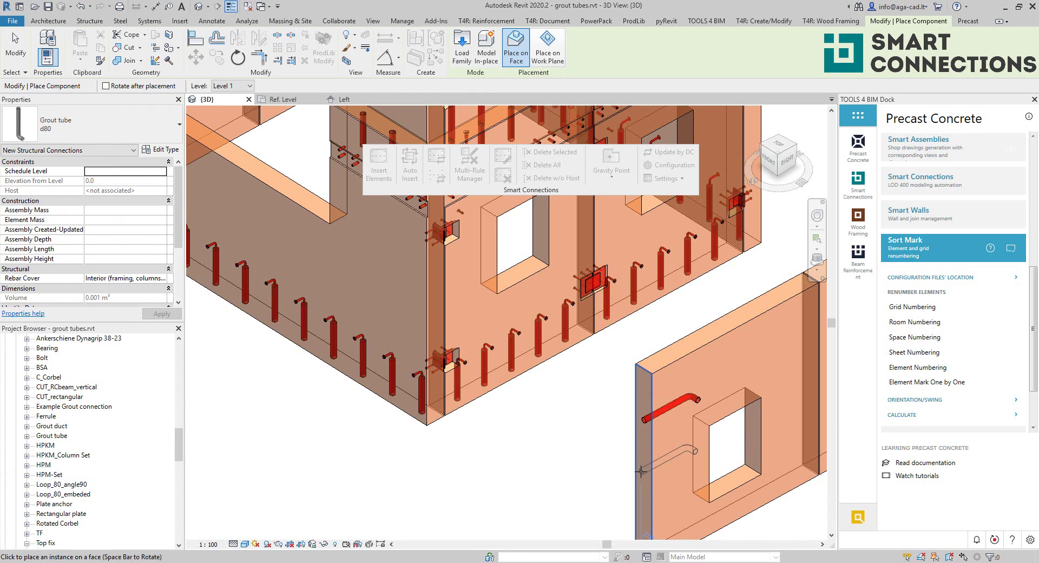
left_click(642, 469)
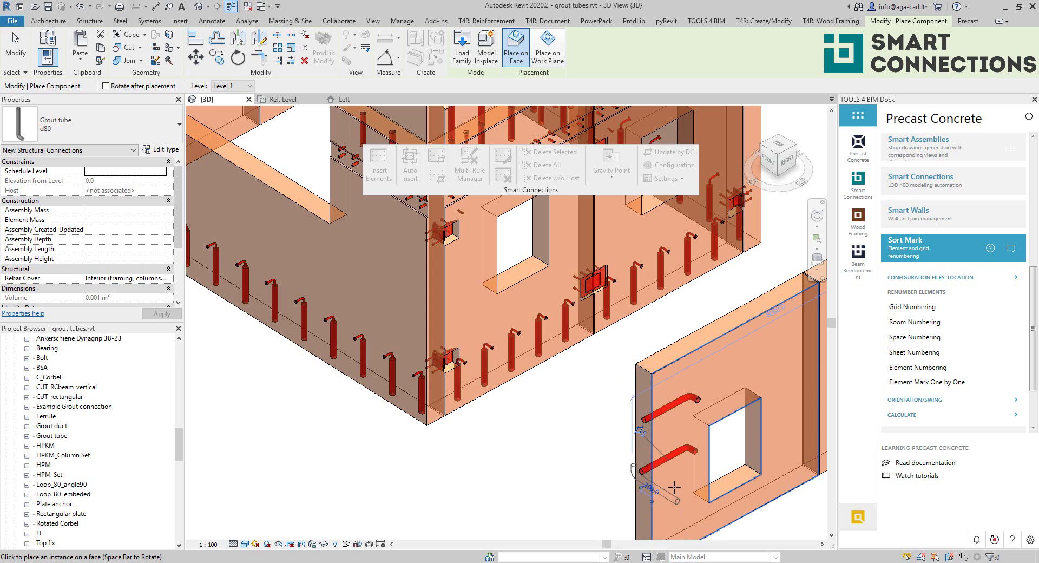
left_click(627, 435)
key("Escape")
key("Escape")
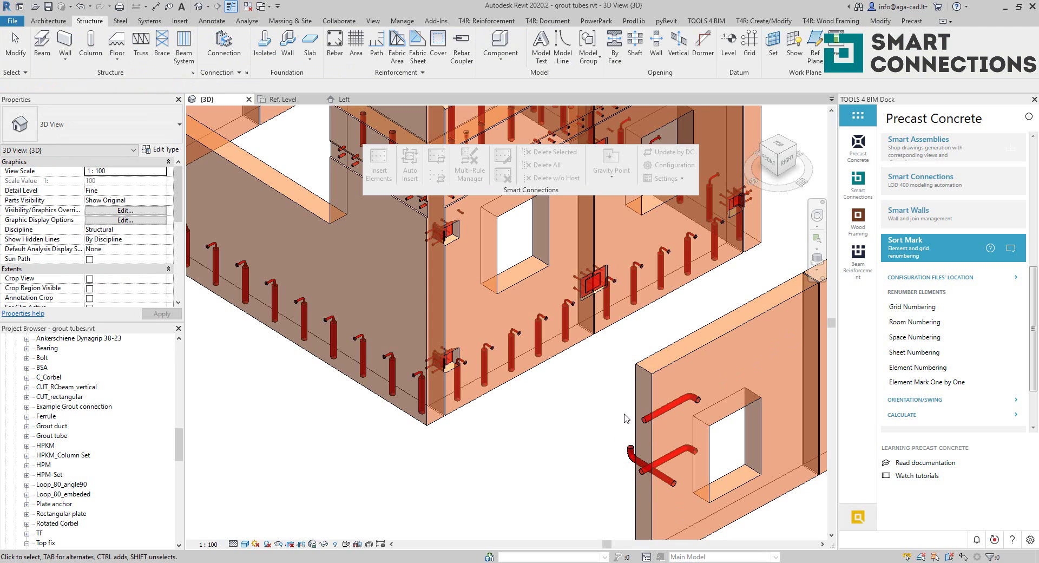
left_click_drag(600, 367, 706, 504)
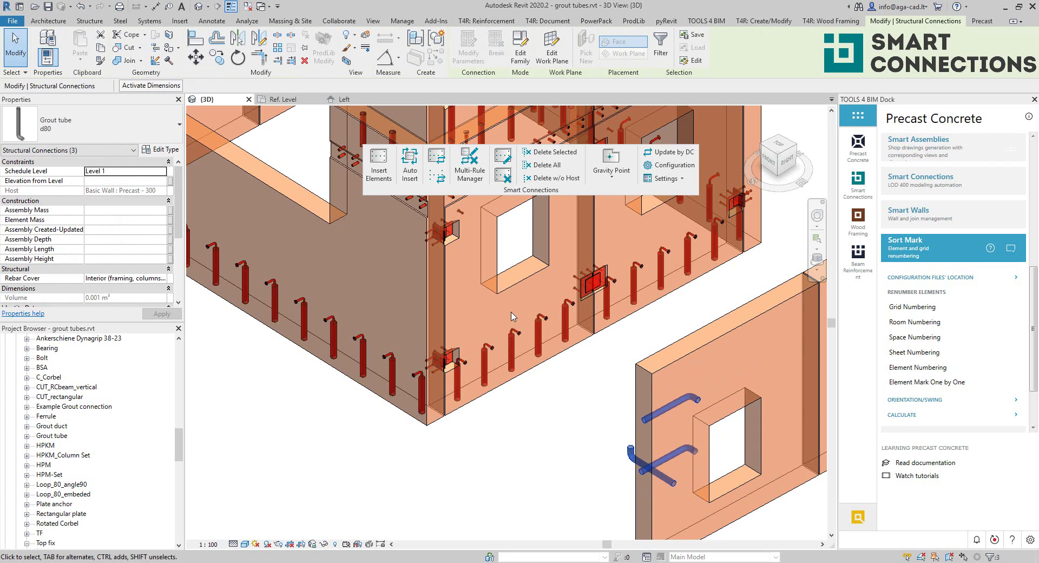
left_click_drag(526, 197, 527, 212)
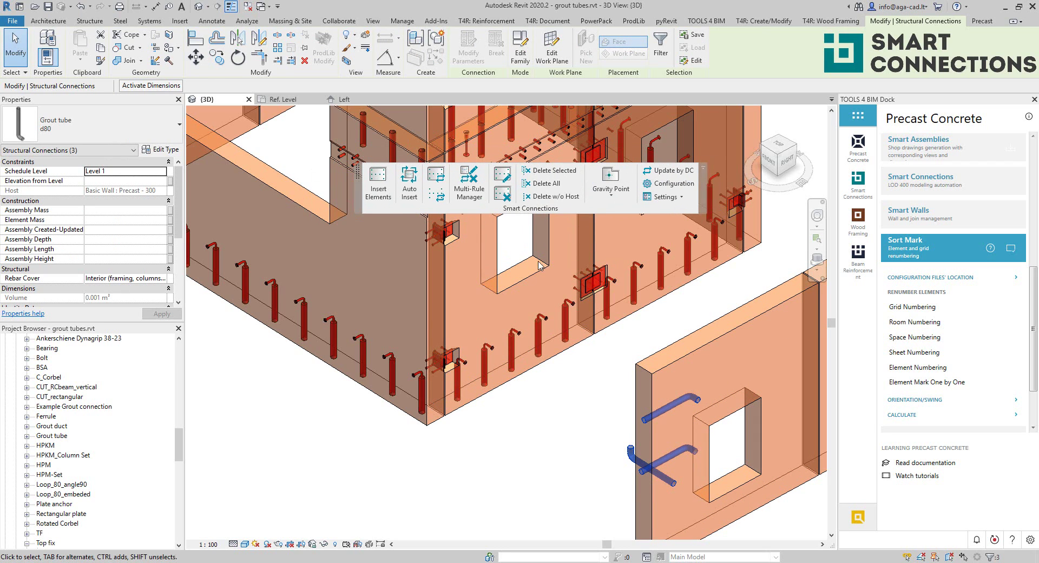
left_click(599, 434)
Open the Smart Connections configuration with Walls as the host category
scroll(395, 312, "down", 4)
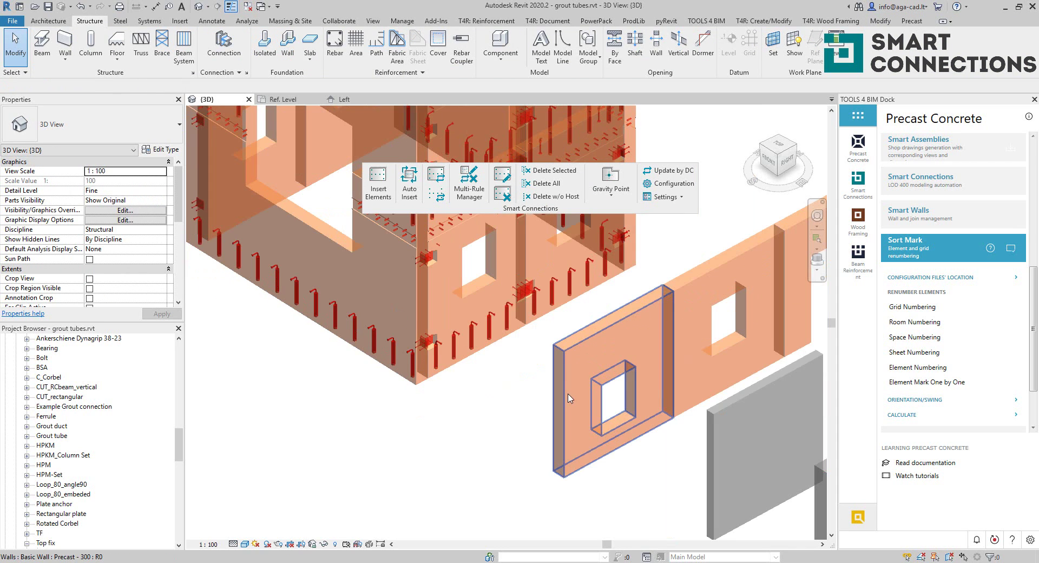
scroll(620, 466, "up", 5)
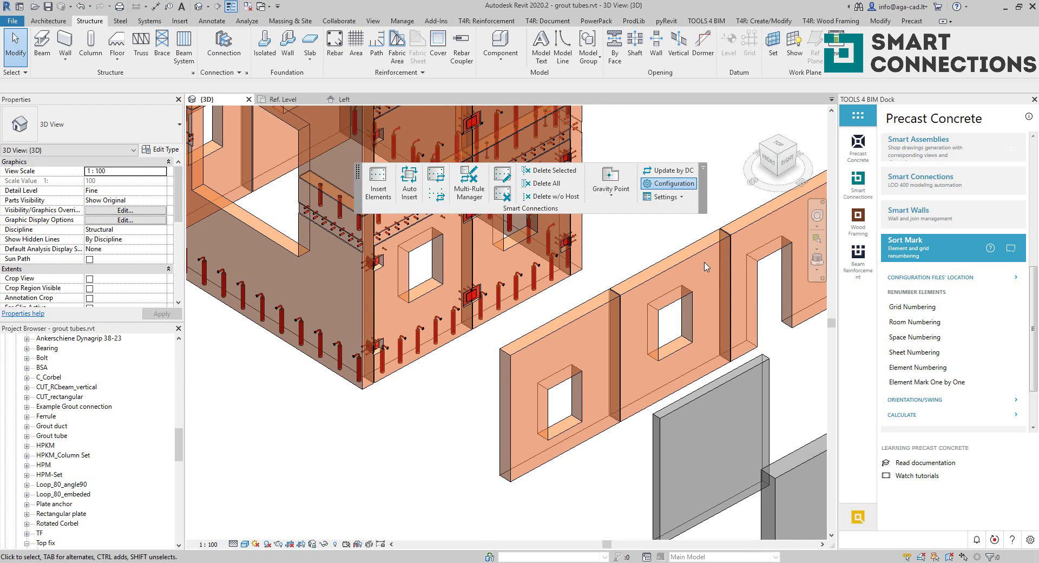
left_click(671, 183)
left_click(230, 49)
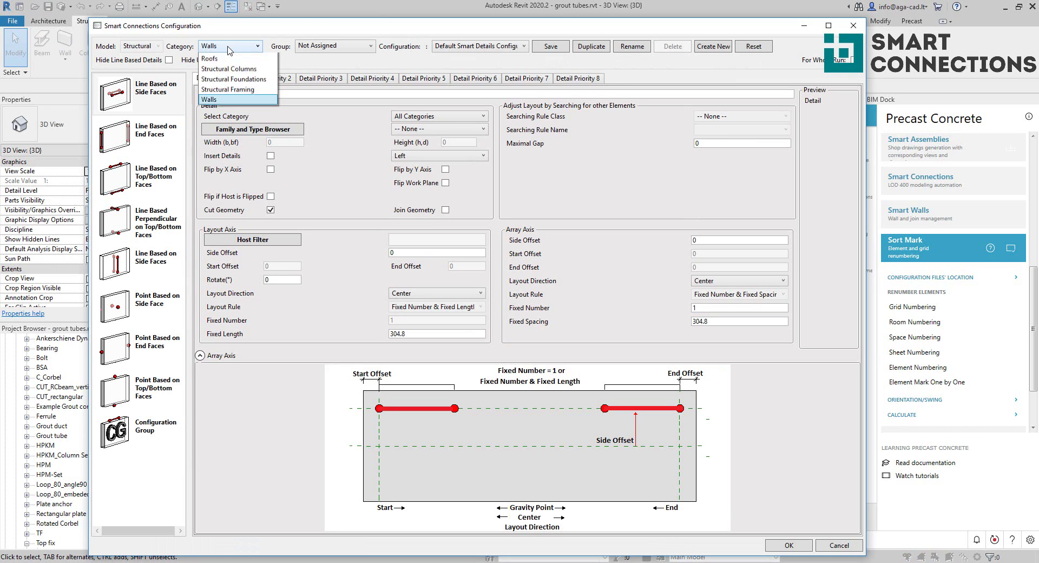
left_click(231, 50)
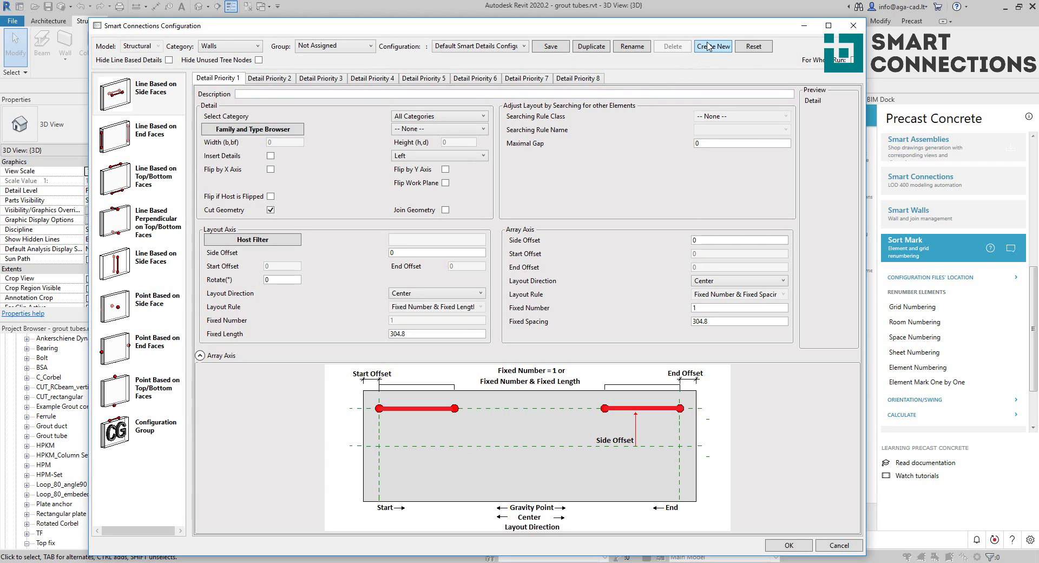
Name the configuration 'Grout tubes' and choose Point Based on Top/Bottom Faces
left_click(632, 46)
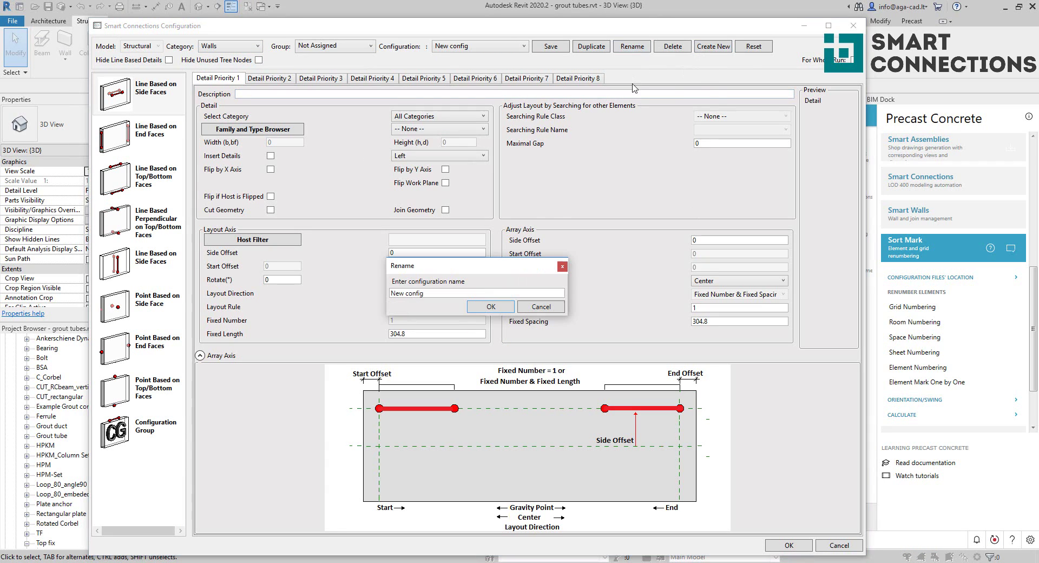
type("Grout tube")
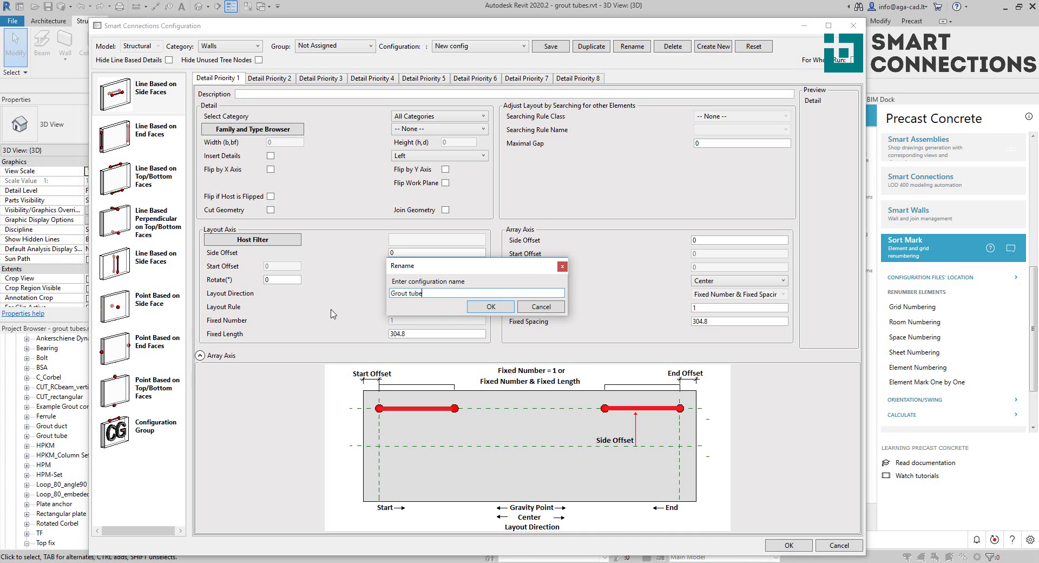
type("s")
key("Return")
left_click(137, 388)
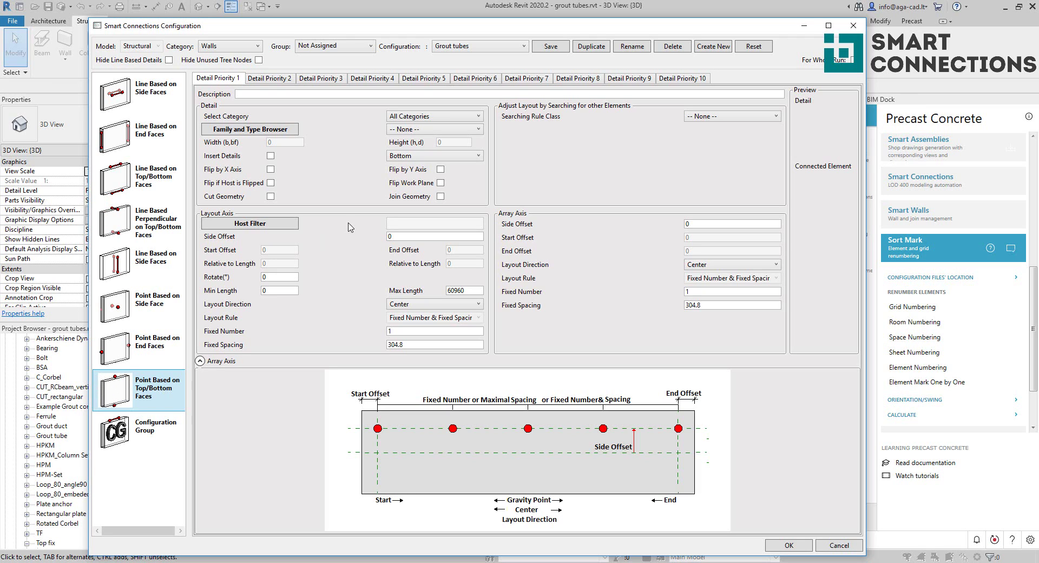
Choose Grout tube : d80 from Structural Connections as the priority 1 detail family
left_click(411, 130)
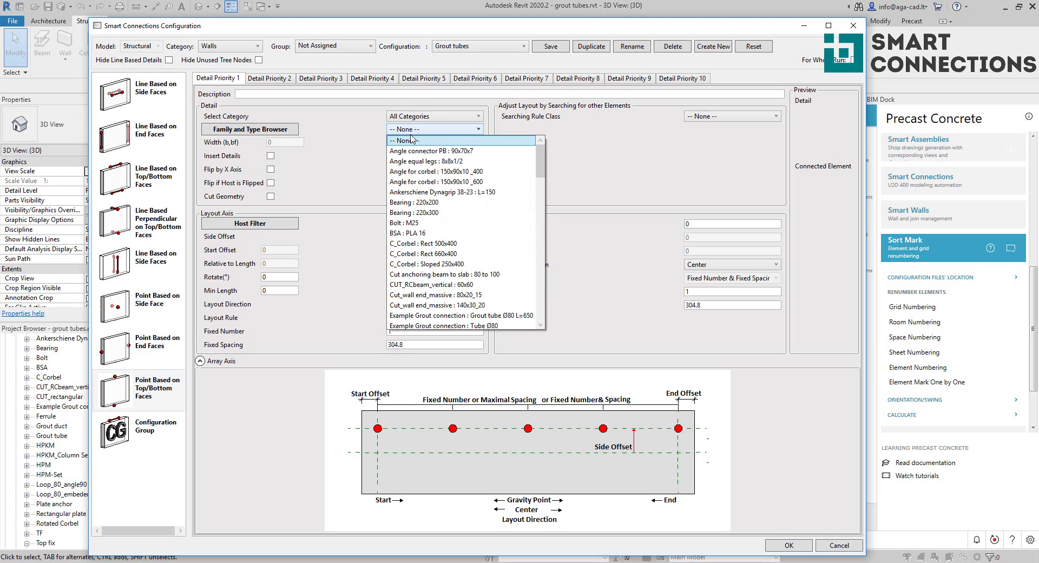
left_click(281, 132)
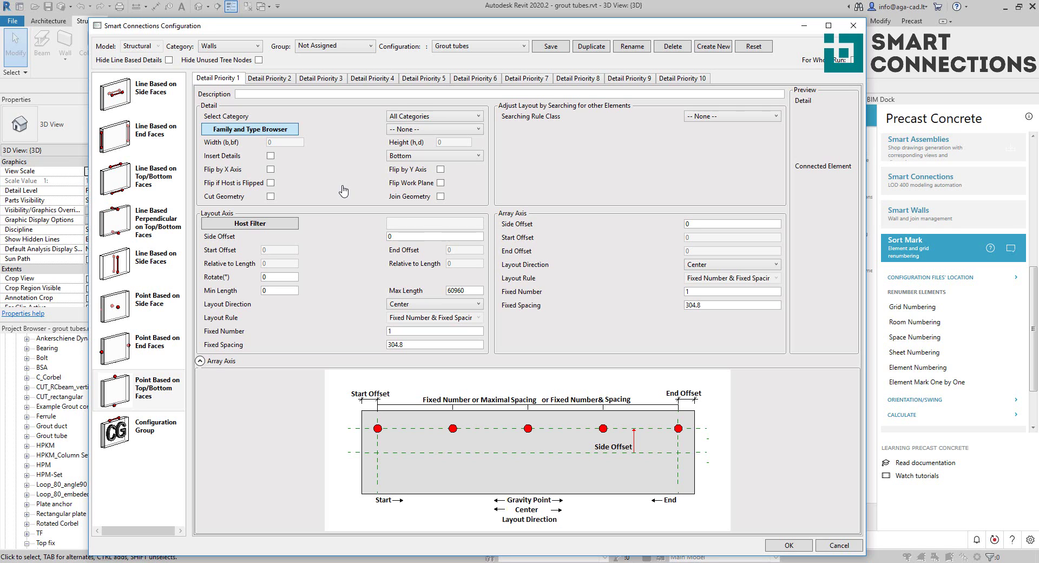
left_click(208, 175)
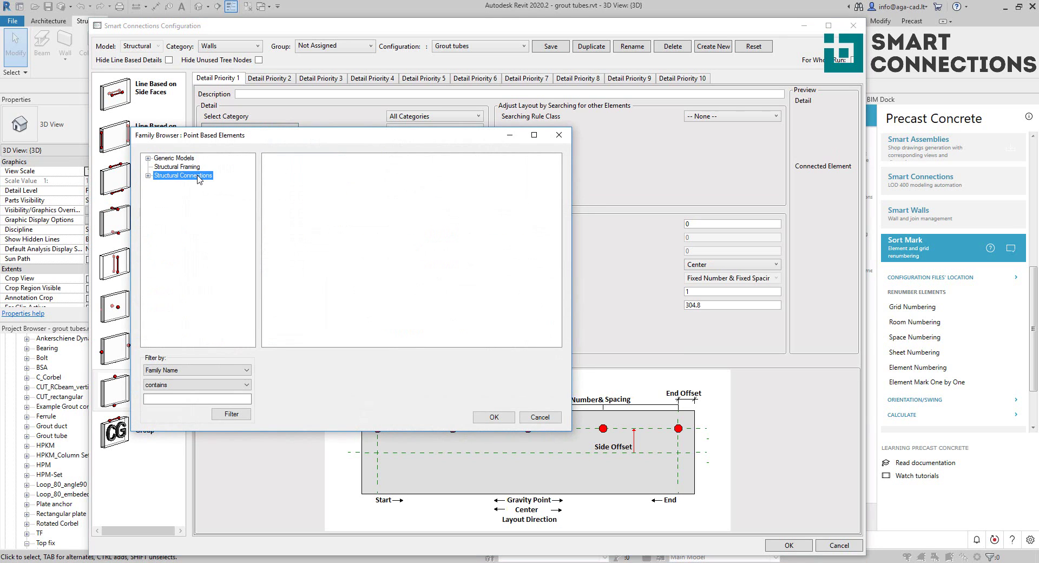
left_click(149, 176)
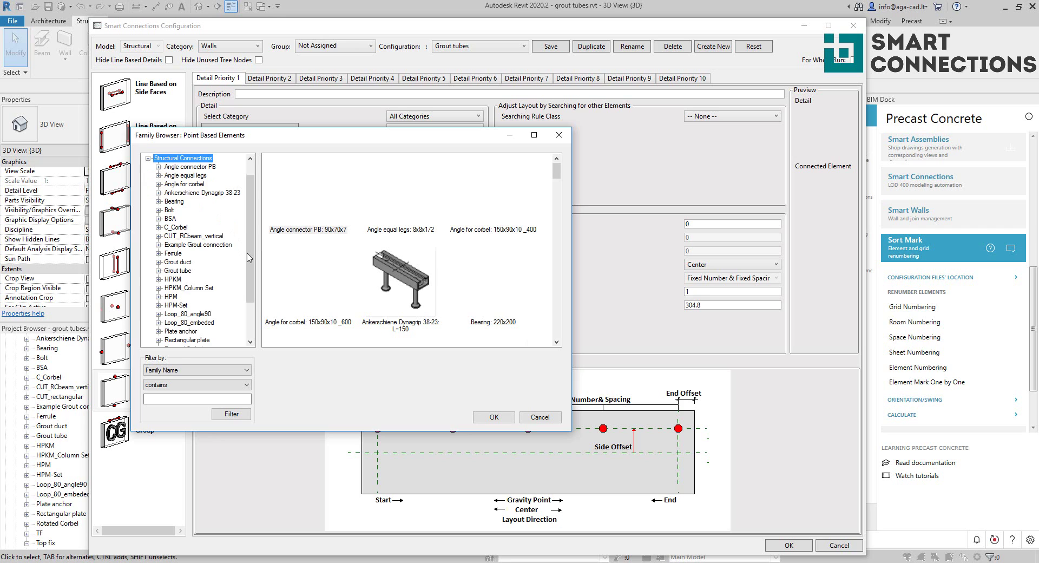
left_click_drag(249, 256, 253, 288)
left_click(178, 244)
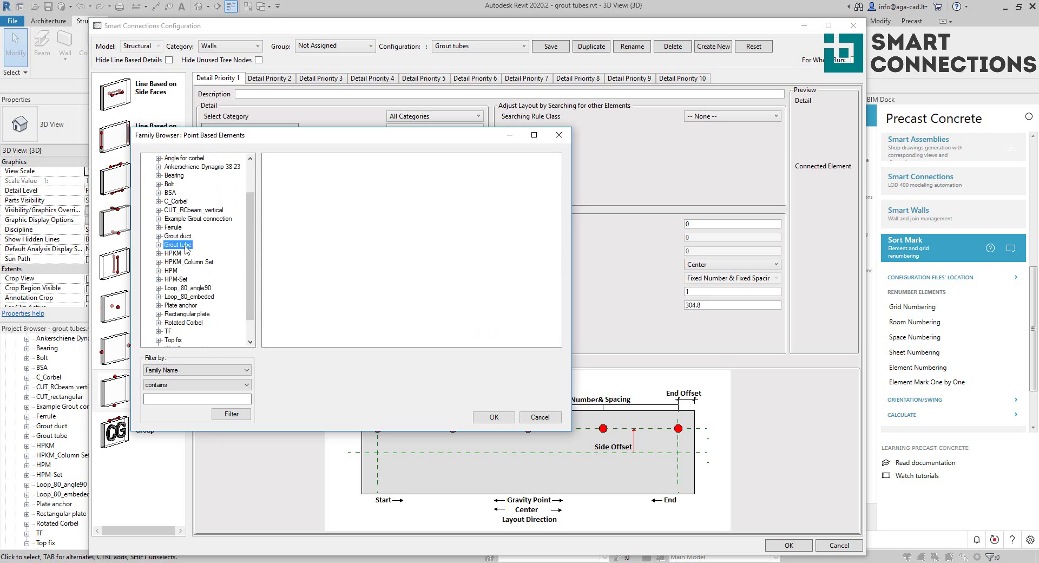
left_click(494, 416)
Turn on Insert Details at the bottom face with Start End layout direction
left_click(425, 158)
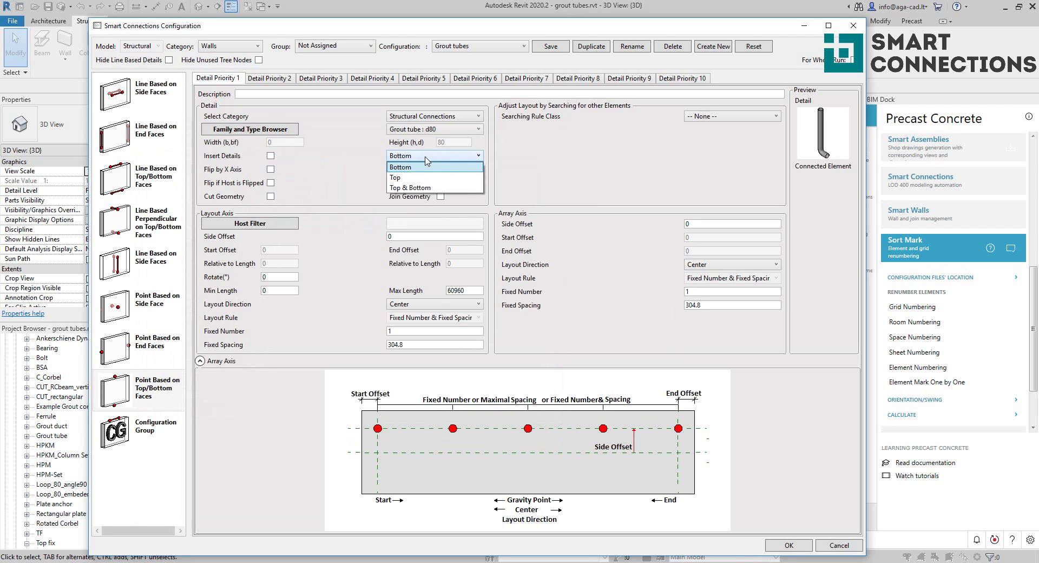
left_click(425, 157)
left_click(271, 157)
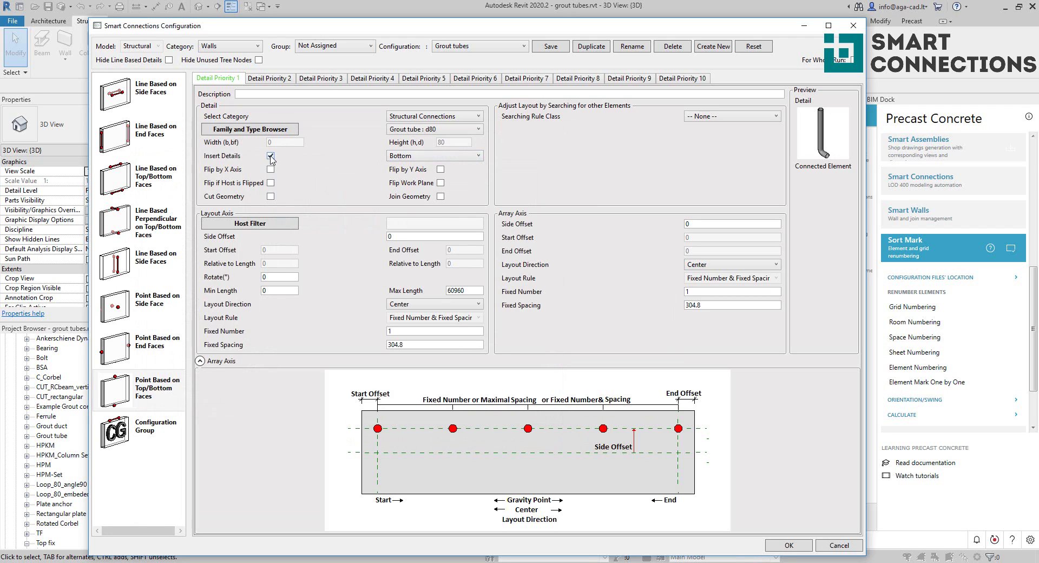
left_click(413, 304)
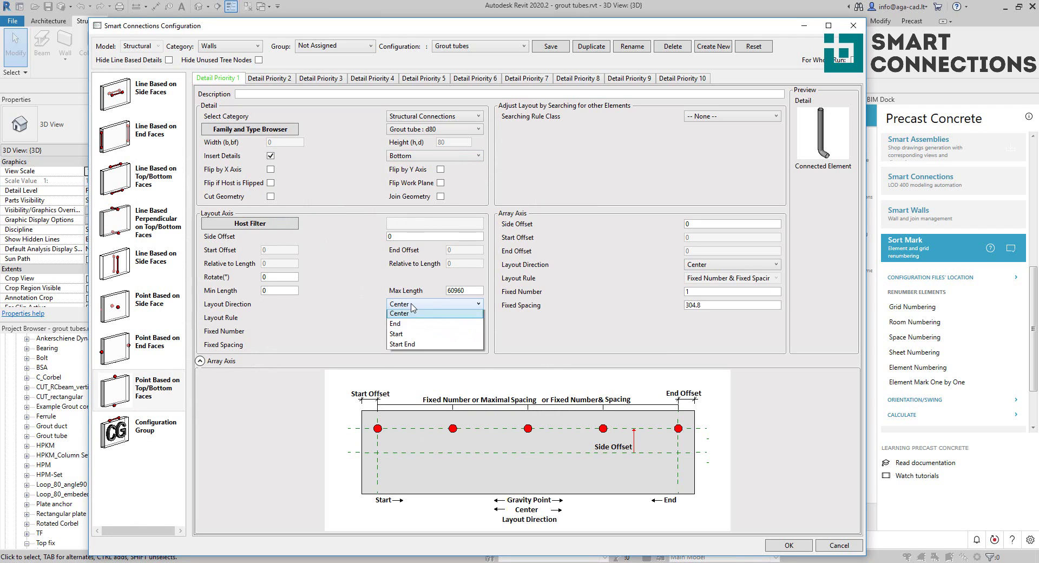
left_click(415, 356)
Use Maximal Spacing 800 with 300 start and end offsets, array axis at Center
left_click(437, 320)
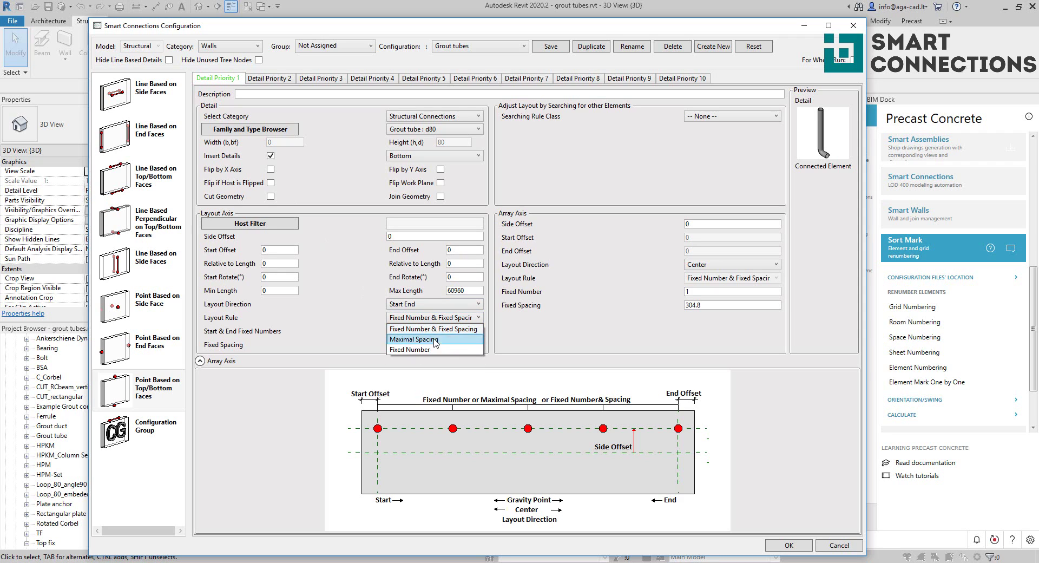
left_click(411, 343)
left_click_drag(410, 346, 359, 354)
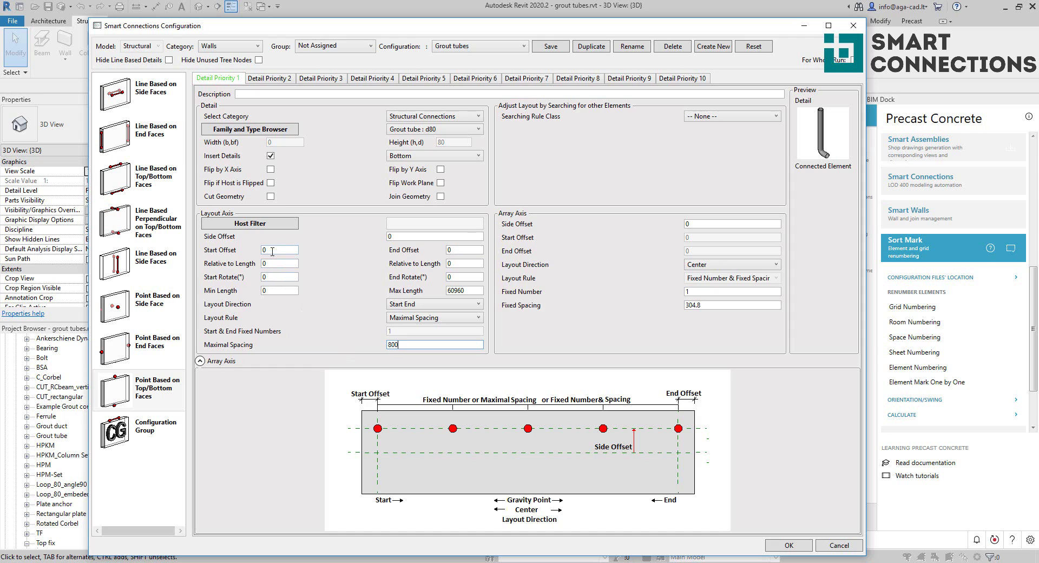
left_click_drag(272, 251, 254, 256)
type("300")
double_click(467, 250)
type("3")
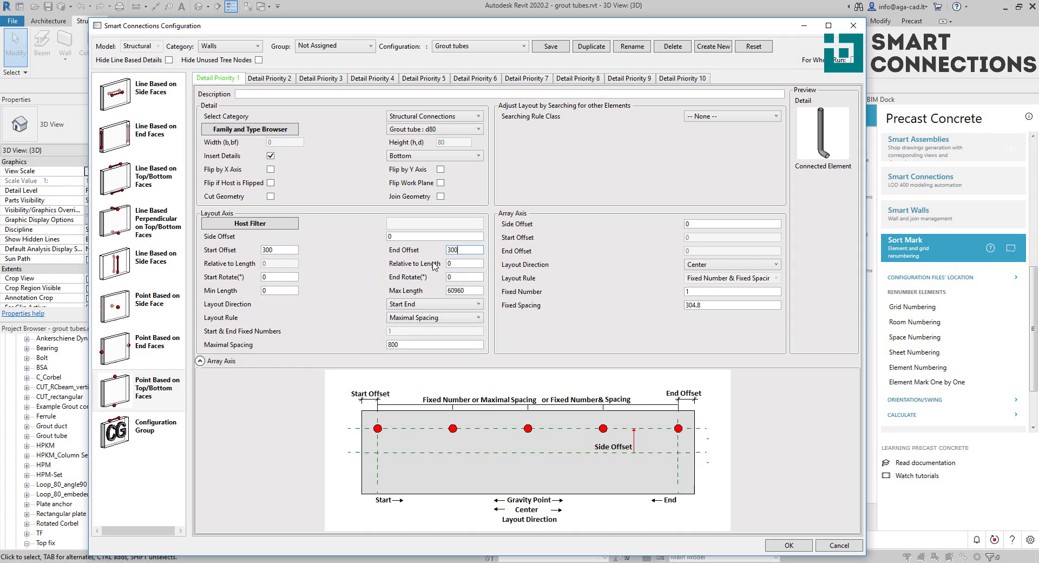
left_click(732, 278)
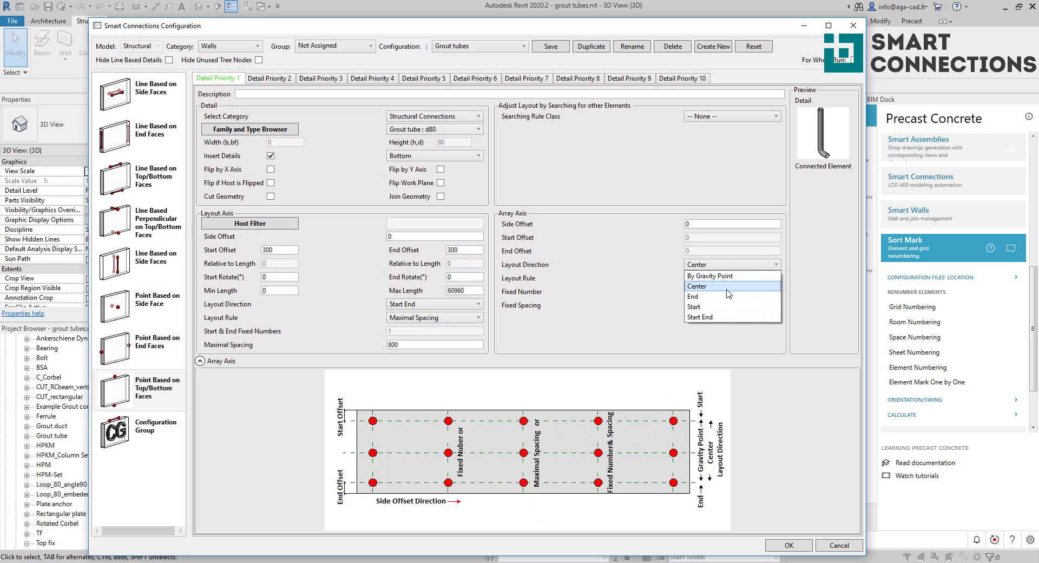
left_click(718, 290)
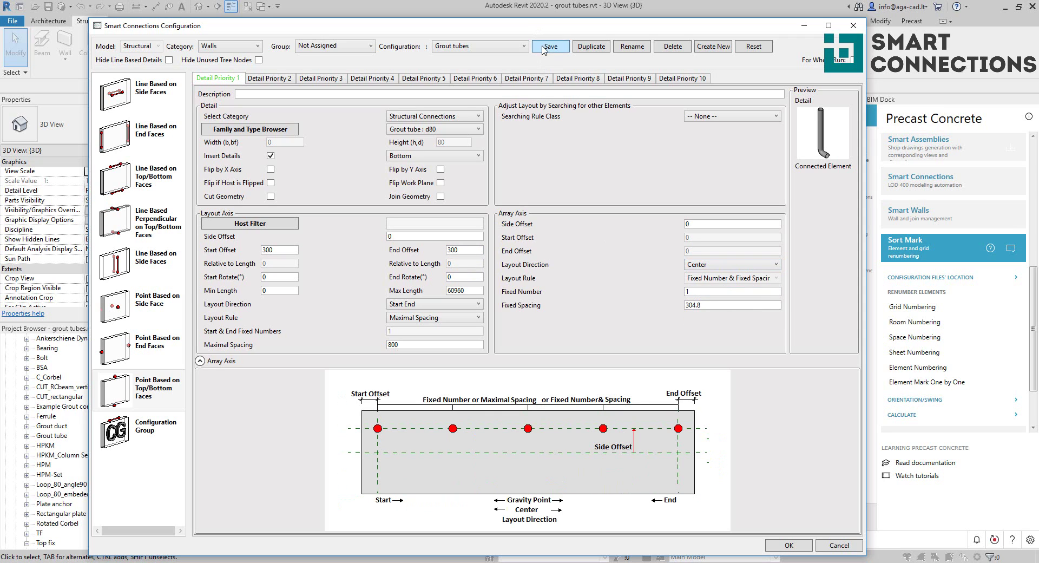
Auto-insert the Grout tubes configuration into the two adjacent precast walls
left_click(785, 544)
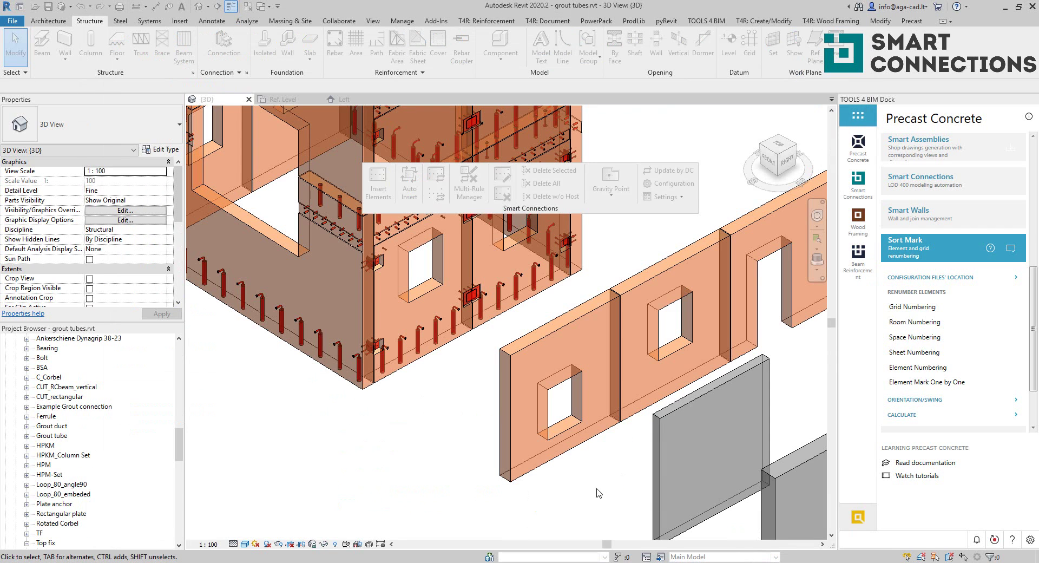
left_click(638, 414)
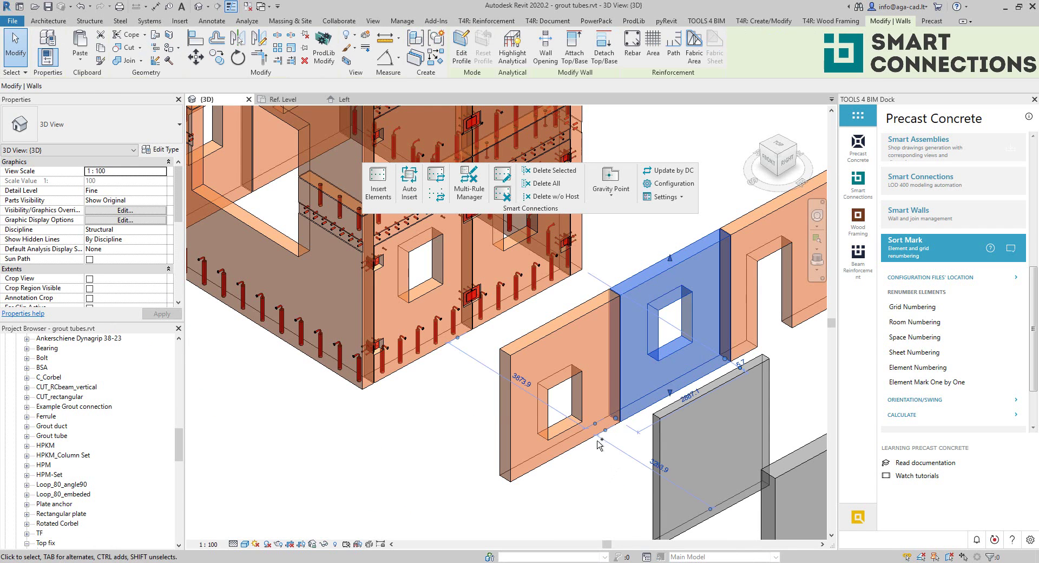
left_click(591, 431, "ctrl")
left_click(409, 182)
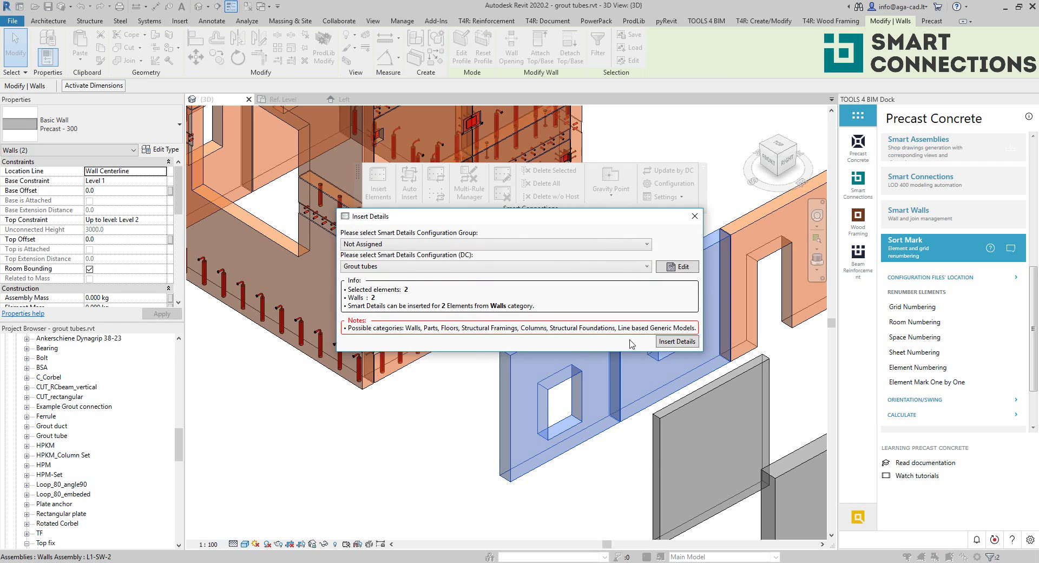
left_click(671, 342)
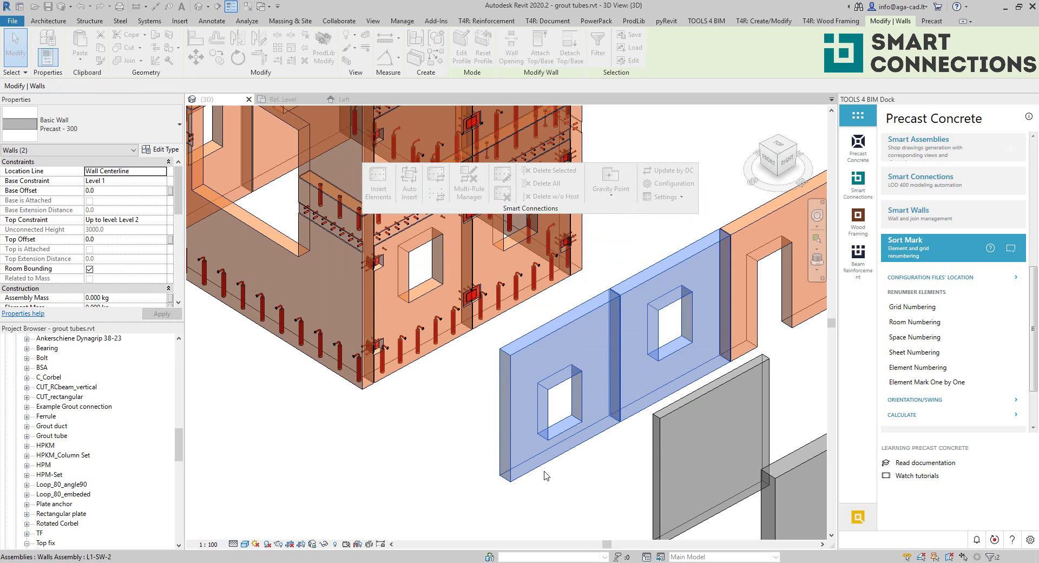
Inspect the inserted tubes and open a tube's configuration in Modify (Update)
left_click(558, 497)
scroll(622, 432, "up", 3)
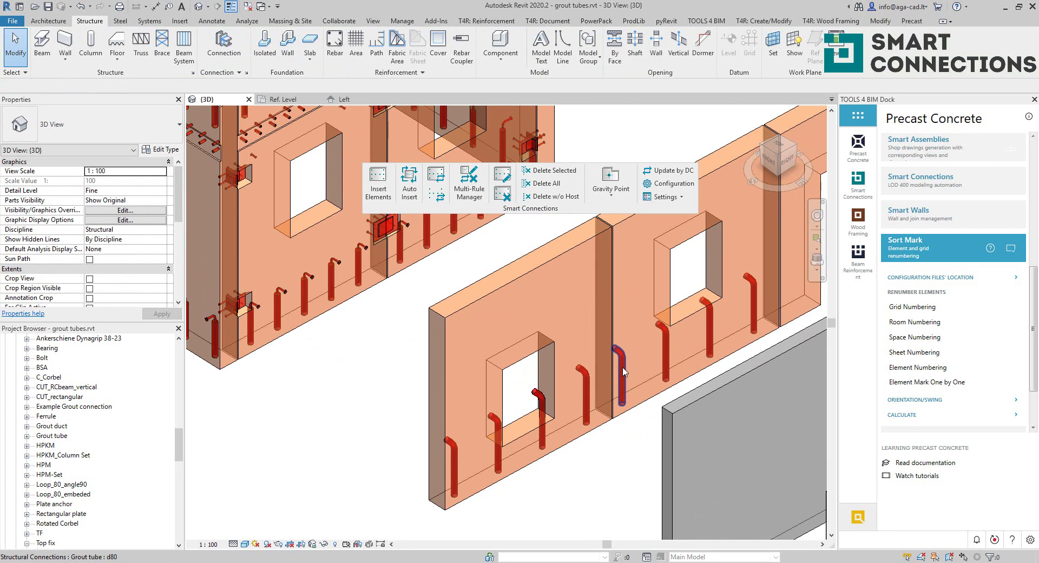
left_click(619, 373)
middle_click_drag(704, 413, 628, 447, "shift")
left_click(531, 499)
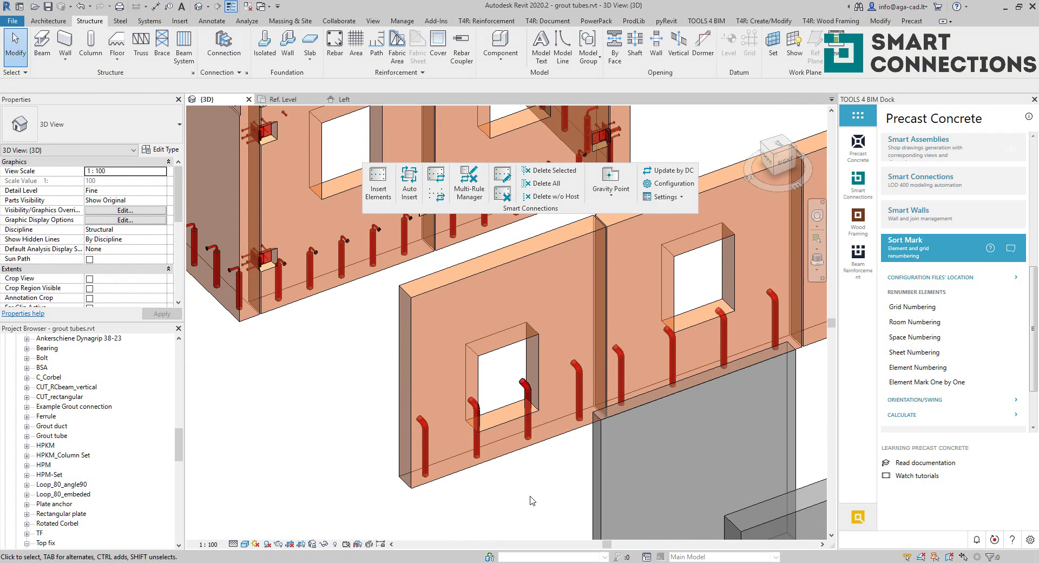
left_click(521, 385)
middle_click_drag(521, 385, 526, 427, "shift")
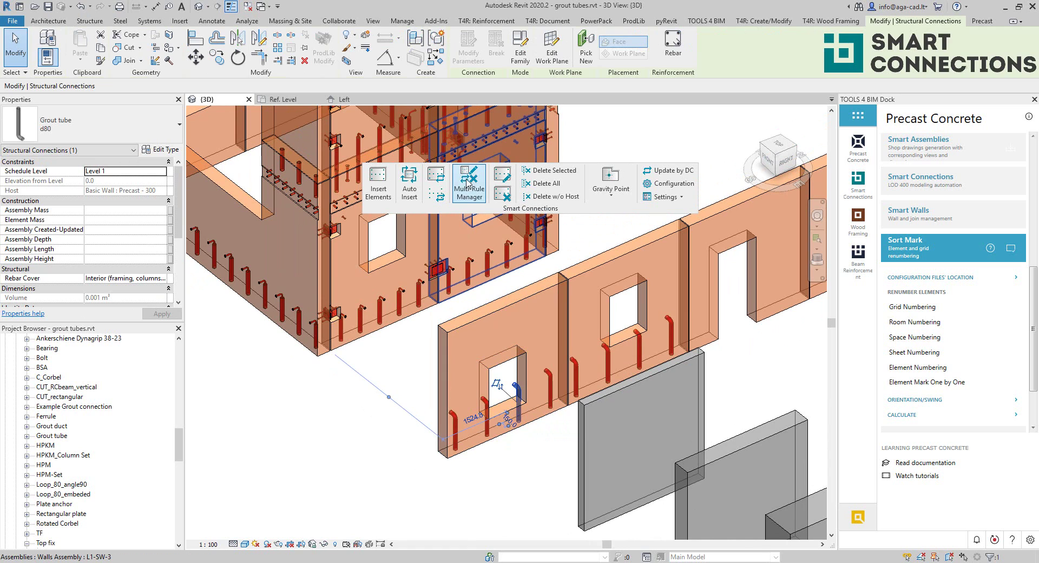
left_click(506, 175)
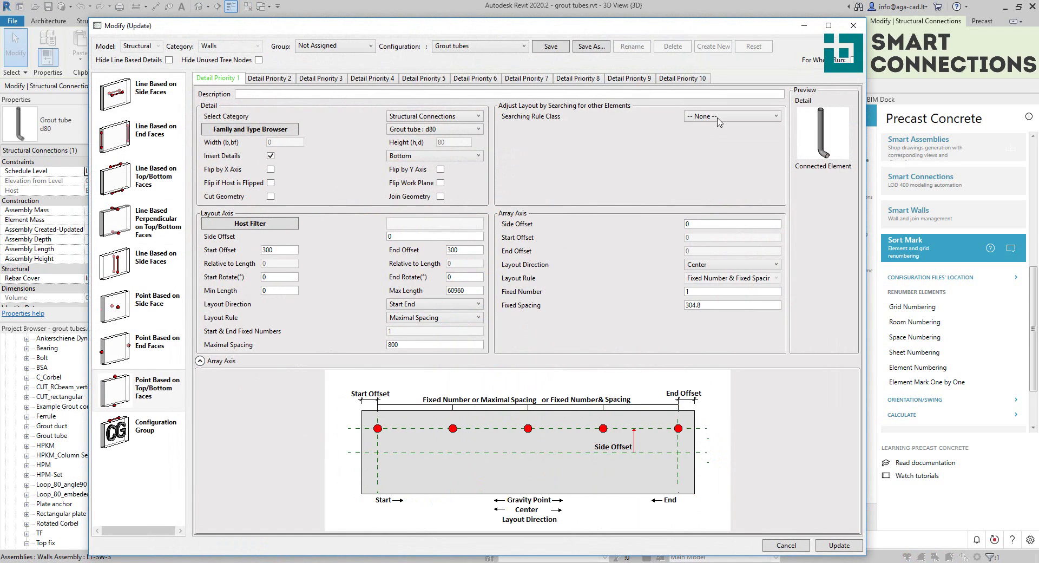
Search Top & Bottom Element Faces with min solid depth 900, save, and update the tubes
left_click(717, 116)
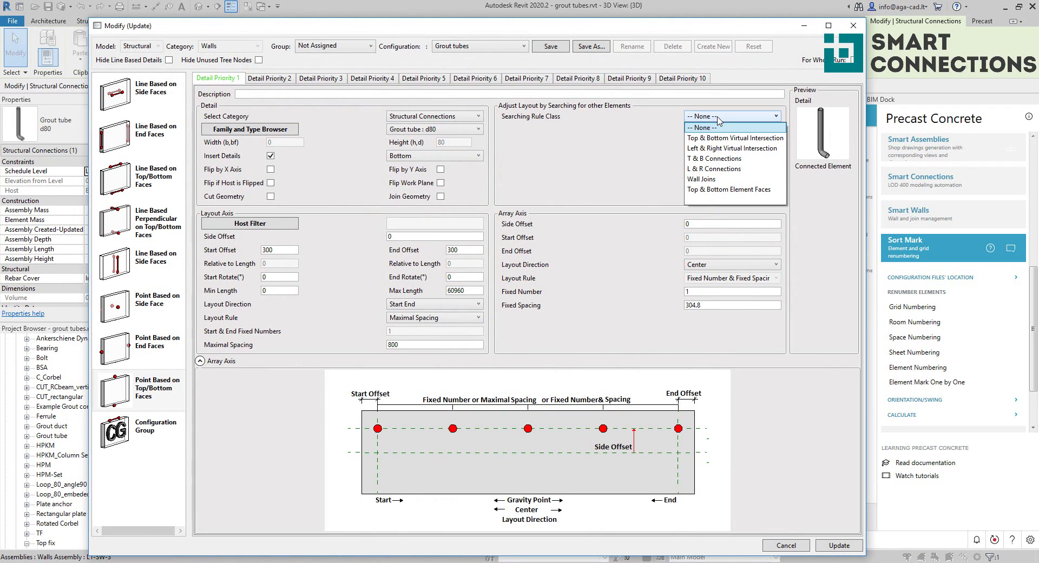
left_click(720, 189)
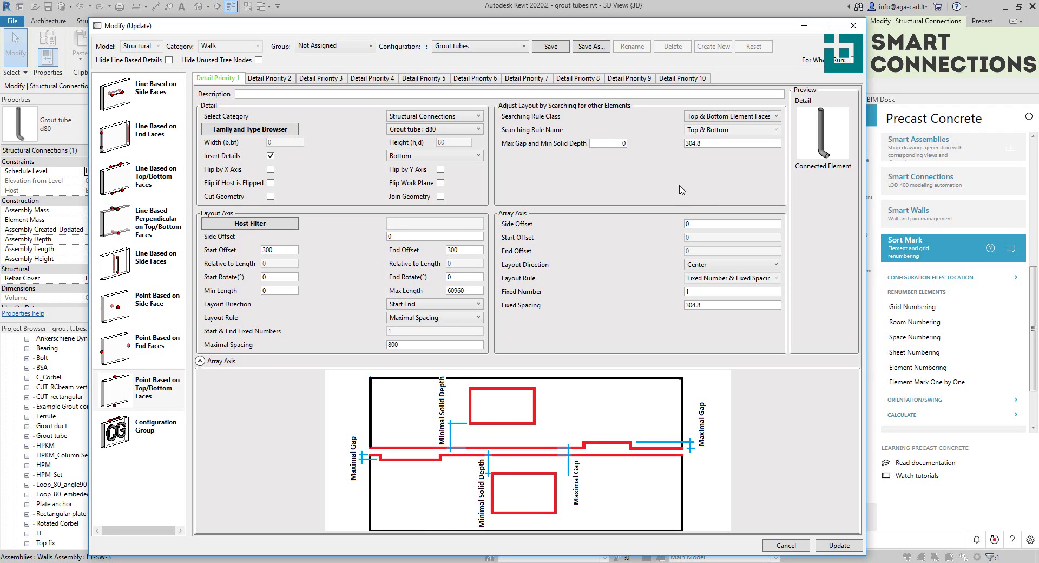
key("Tab")
type("90")
left_click(555, 48)
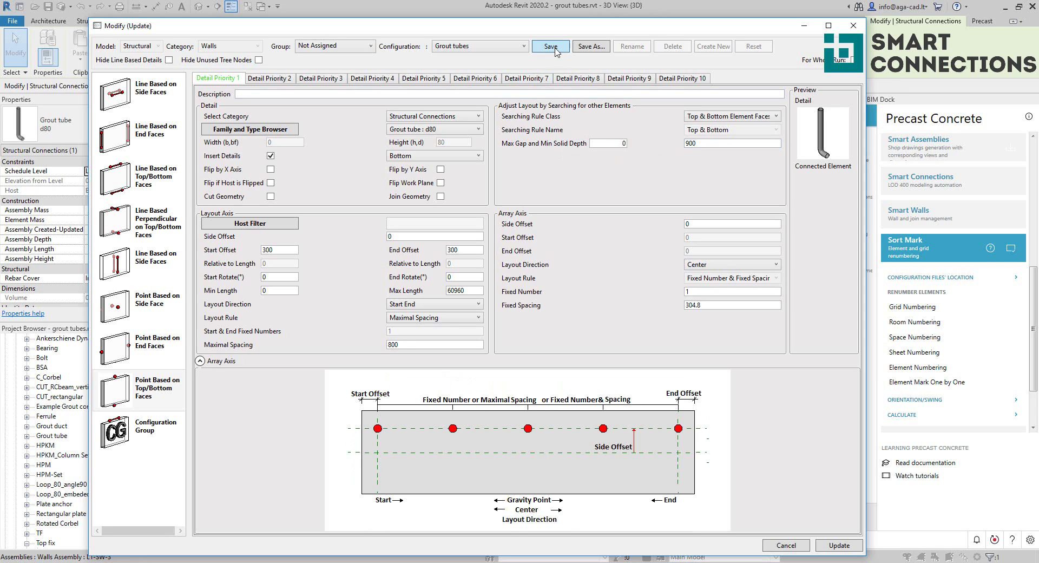
left_click(837, 546)
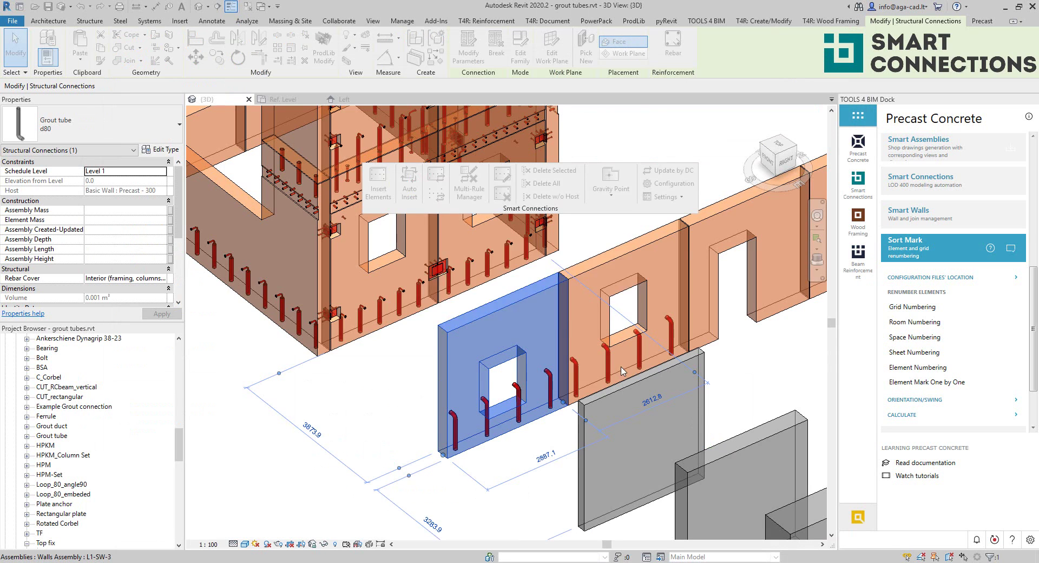
Select the three grey walls and insert grout tubes into them
left_click(542, 472)
scroll(542, 473, "down", 3)
scroll(542, 472, "up", 2)
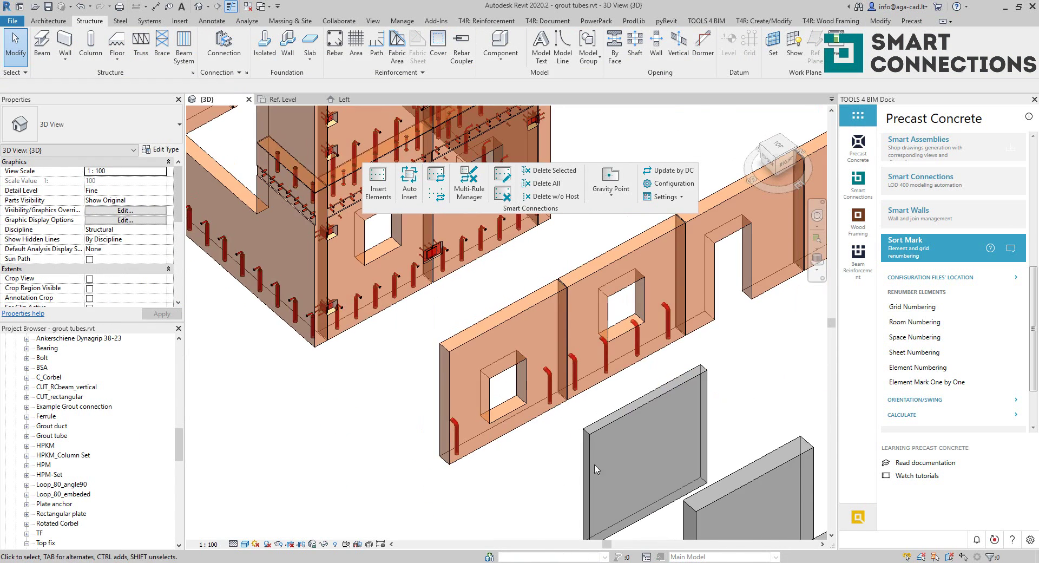
middle_click_drag(542, 472, 545, 370)
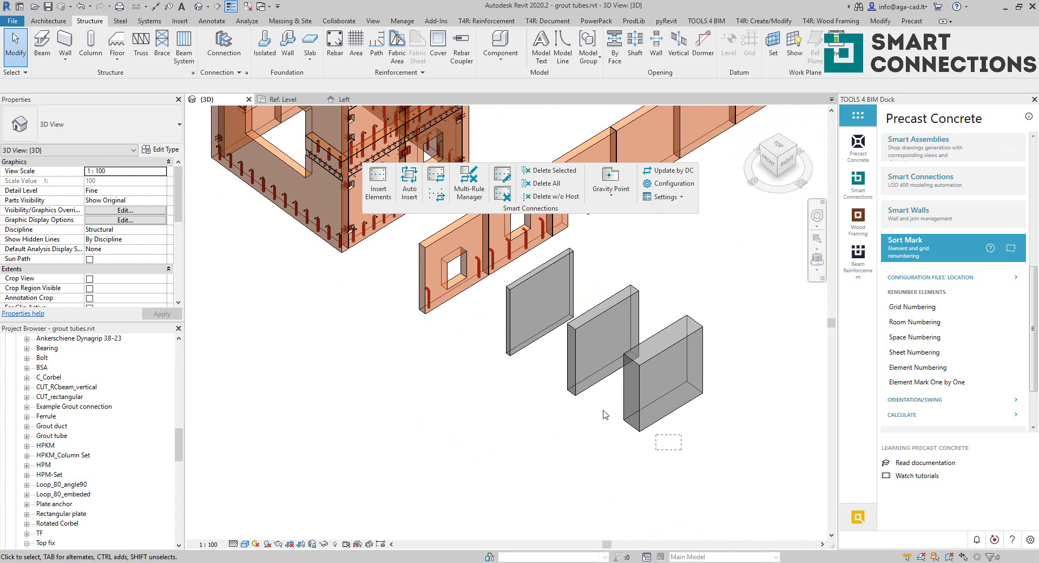
left_click_drag(681, 449, 493, 331)
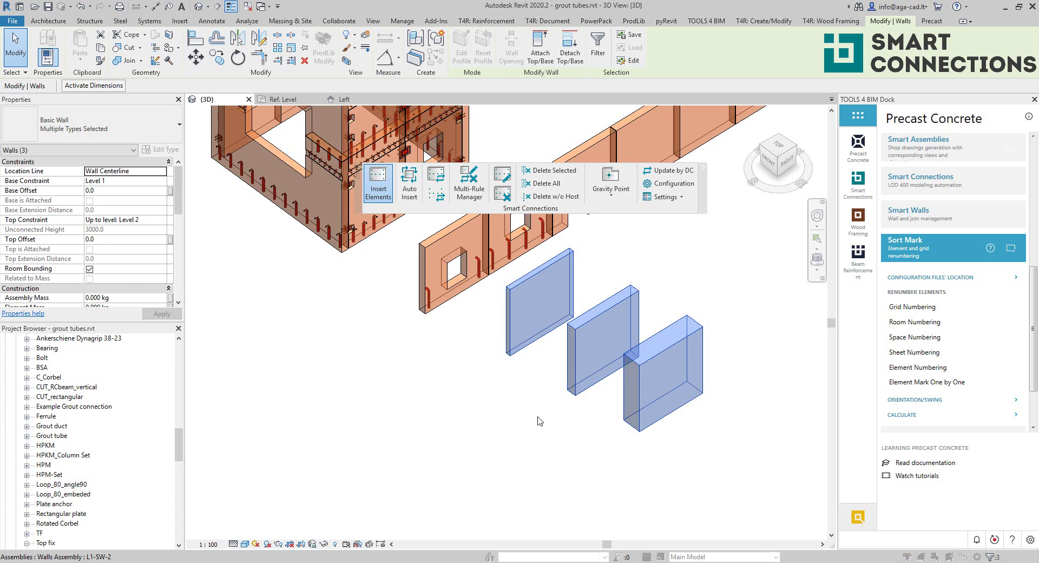
left_click(676, 341)
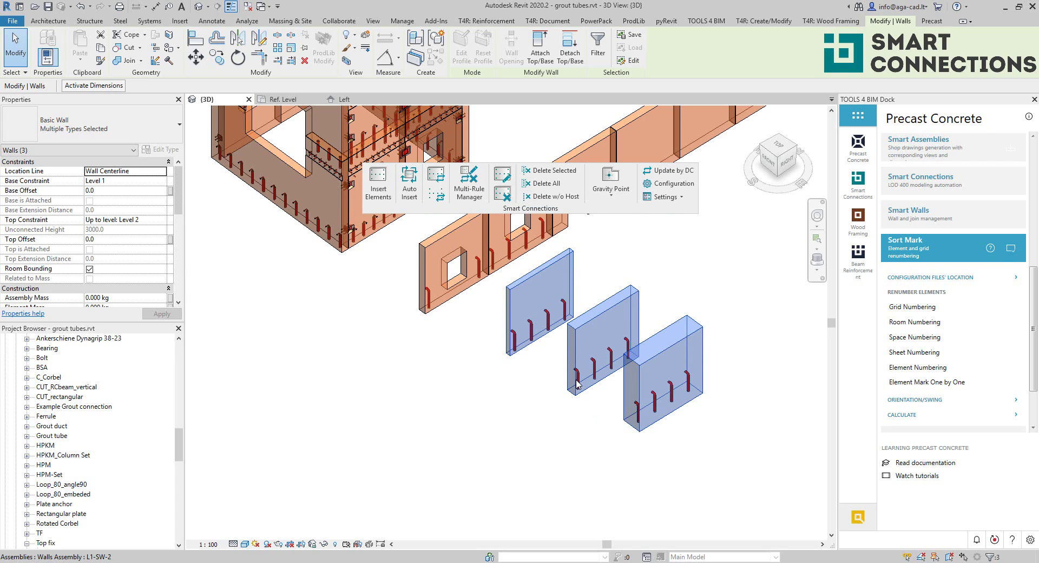
Select a tube on the middle wall and orbit to view the walls side-on
left_click(576, 379)
scroll(603, 390, "up", 5)
scroll(603, 393, "down", 4)
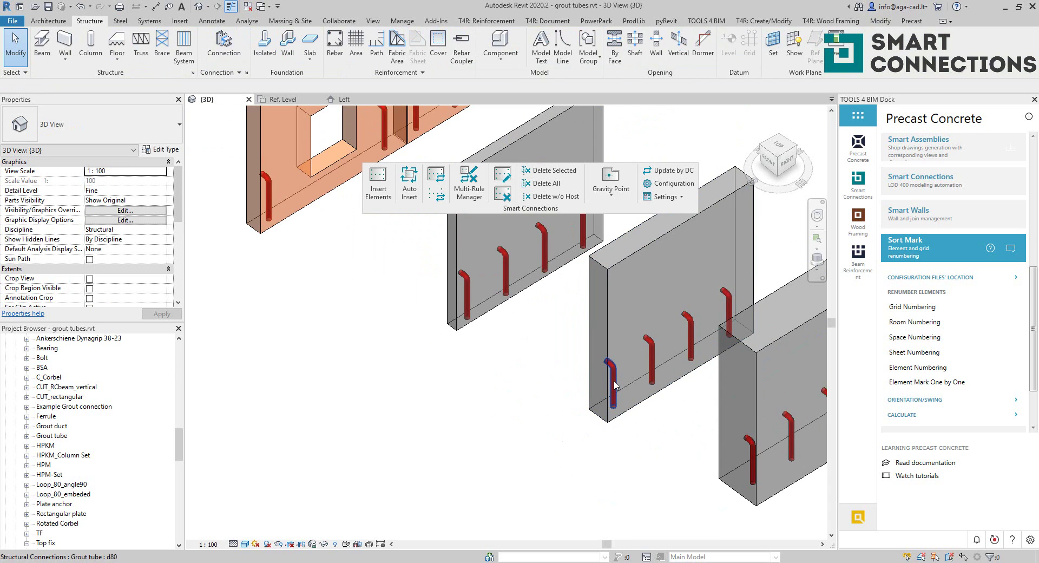
left_click(610, 378)
middle_click_drag(610, 378, 665, 353, "shift")
middle_click_drag(712, 435, 641, 430)
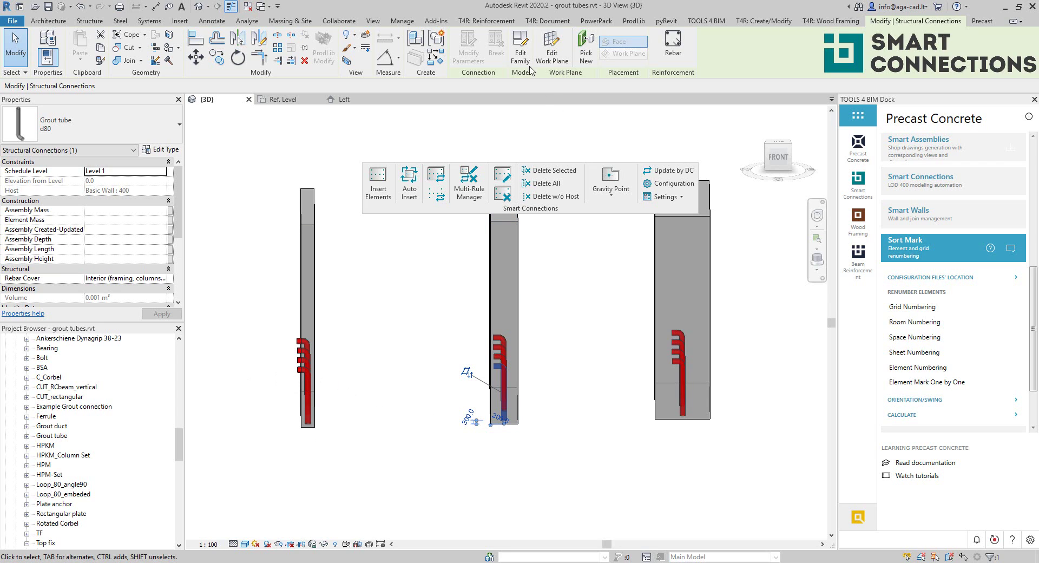
Edit the Grout tube family and add an instance parameter #Width under Model Properties
left_click(520, 49)
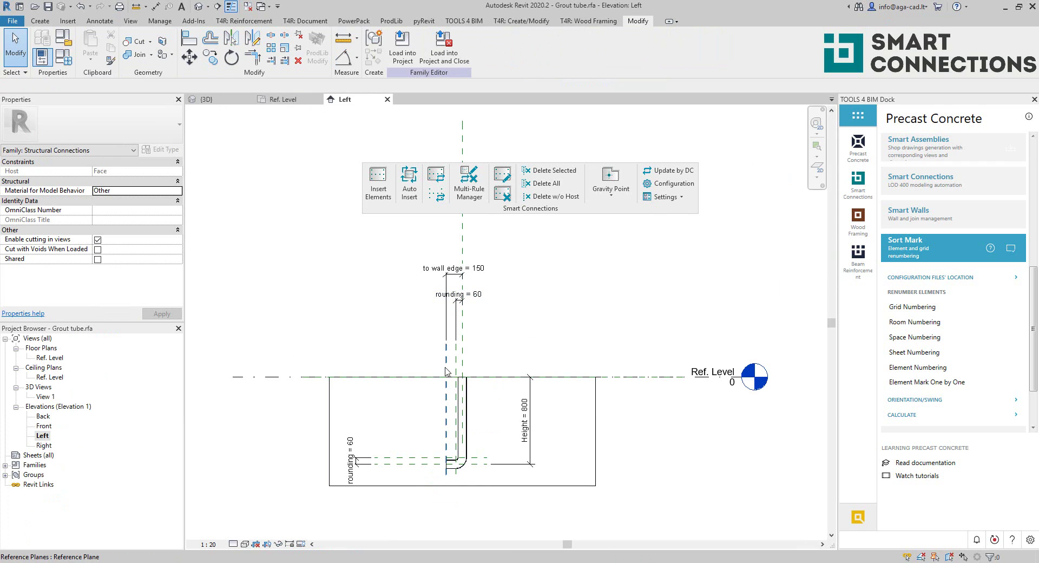
left_click(63, 56)
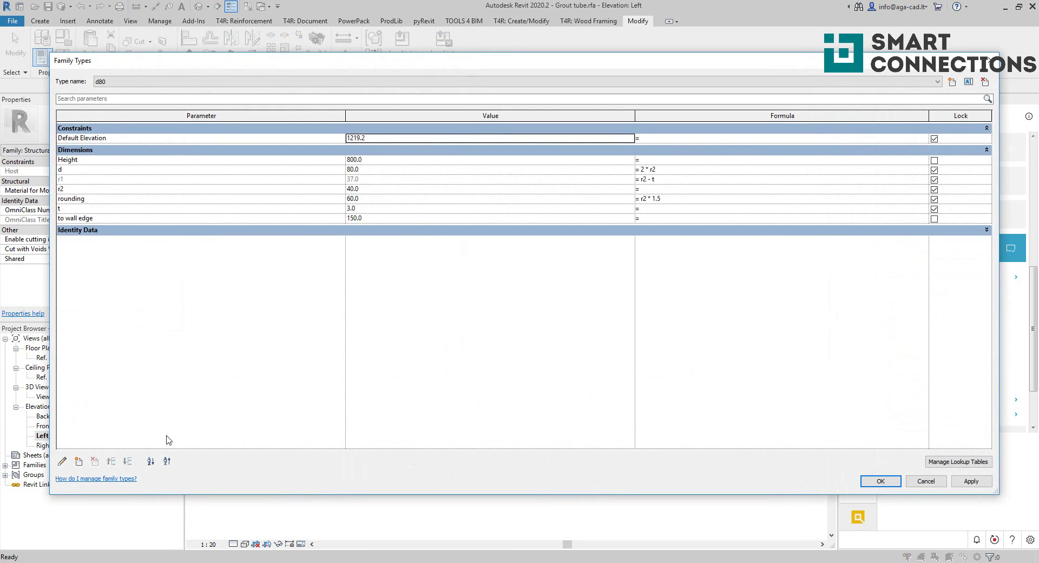
left_click(78, 461)
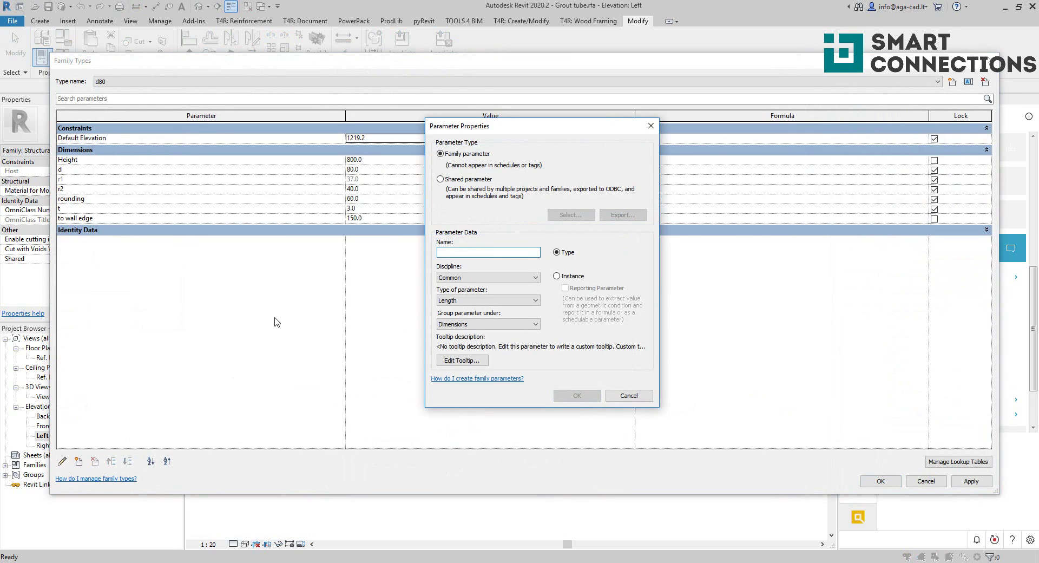
type("#")
key("BackSpace")
type("#Wd")
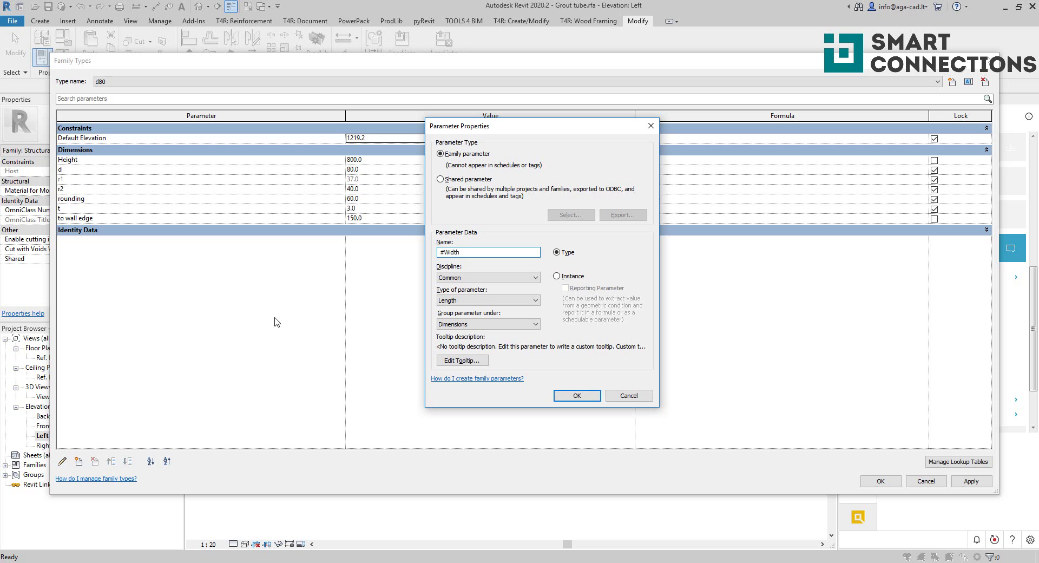
left_click(557, 276)
left_click(513, 323)
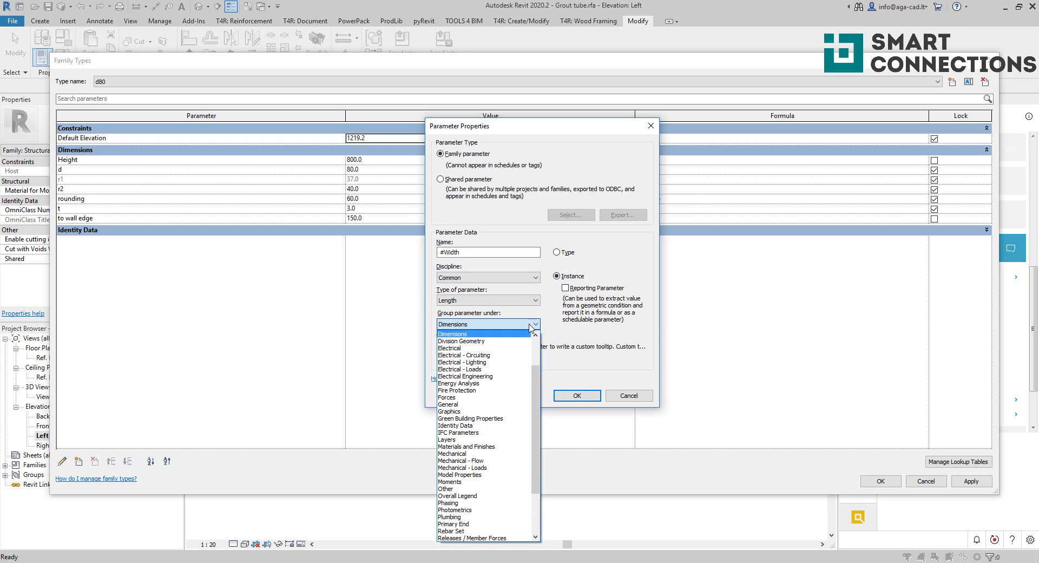
left_click(486, 475)
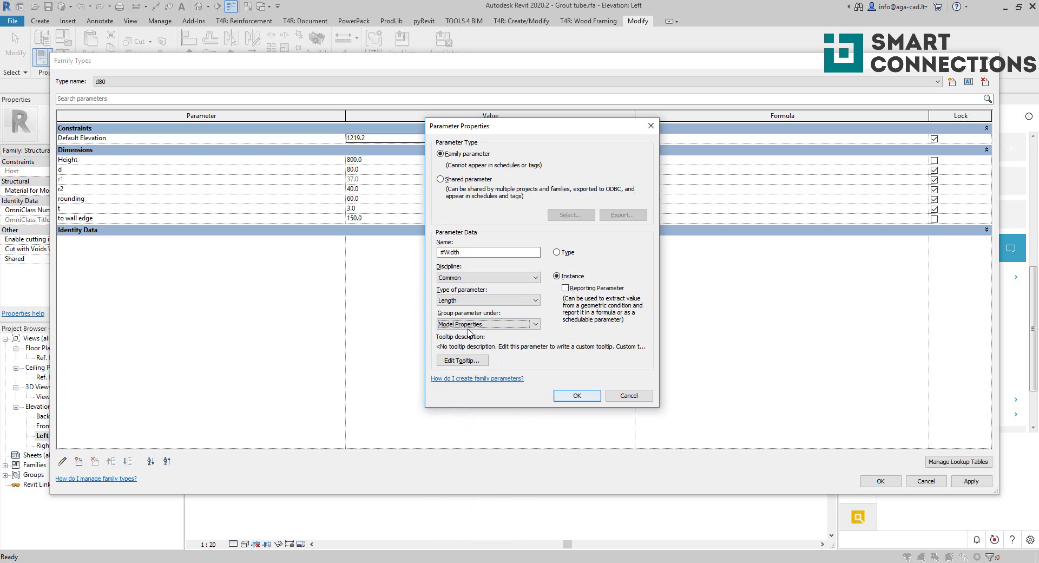
left_click(576, 395)
Set #Width to 133 and give to wall edge the formula #Width / 2
left_click(378, 242)
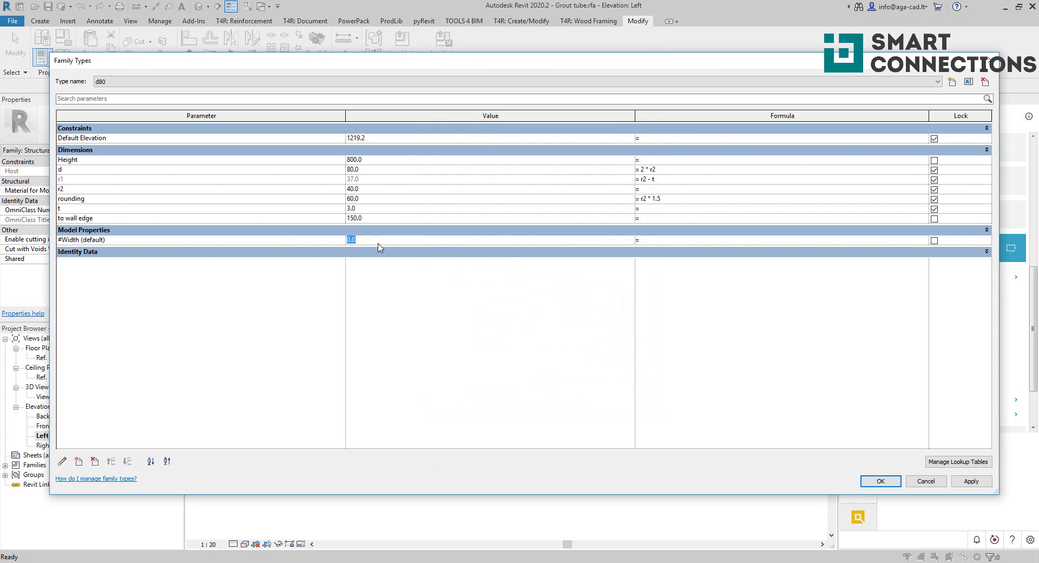
type("133")
key("Tab")
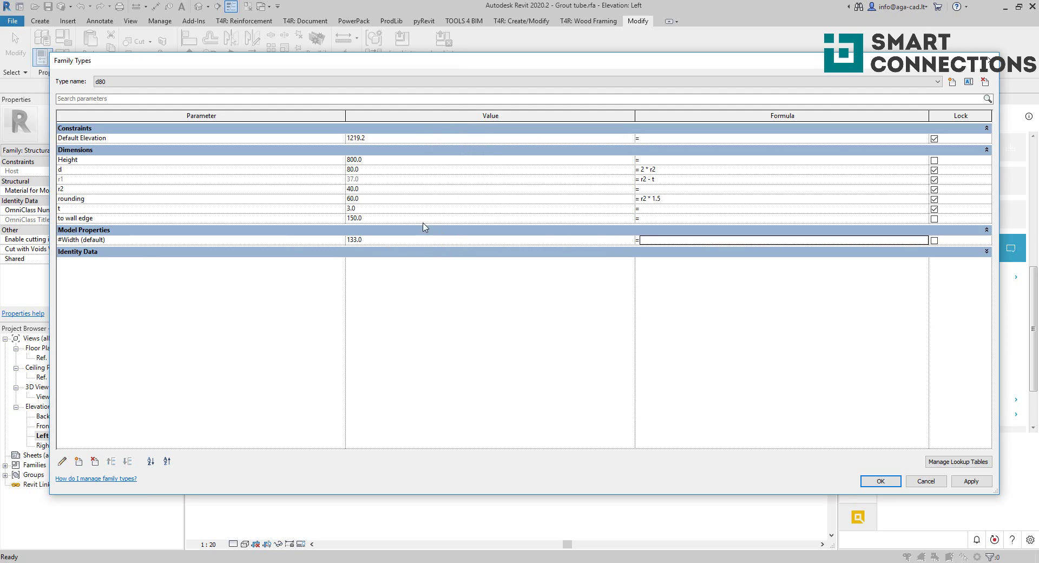
left_click(64, 241)
left_click_drag(79, 241, 55, 242)
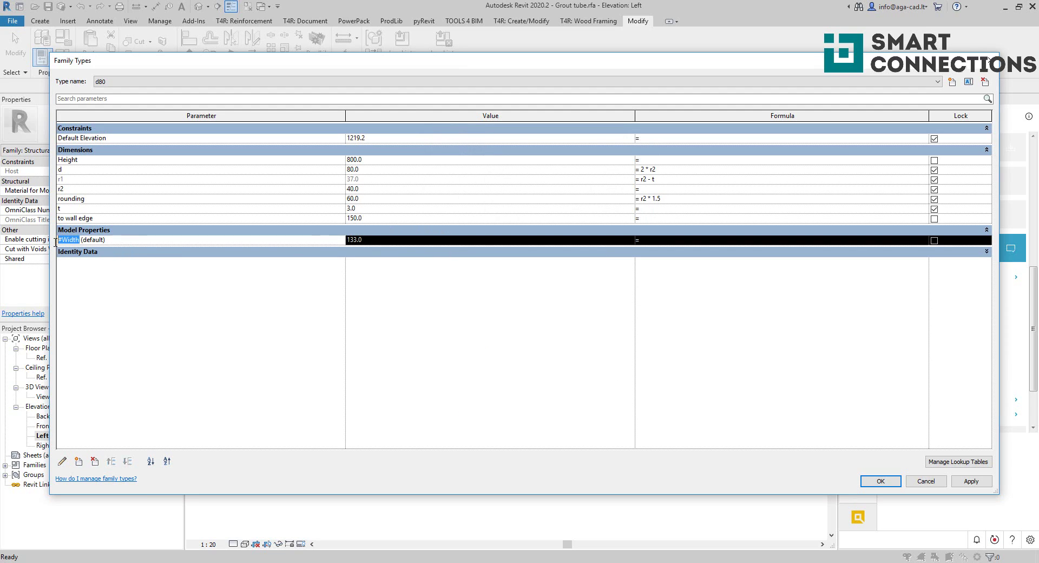
key("ctrl+c")
left_click(694, 218)
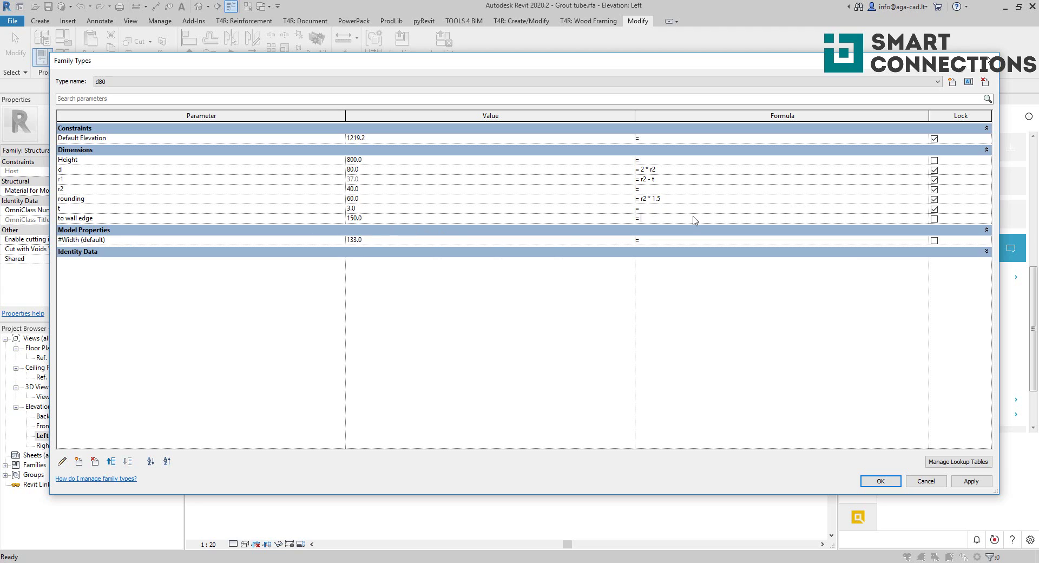
key("ctrl+v")
type("/ 2")
key("Tab")
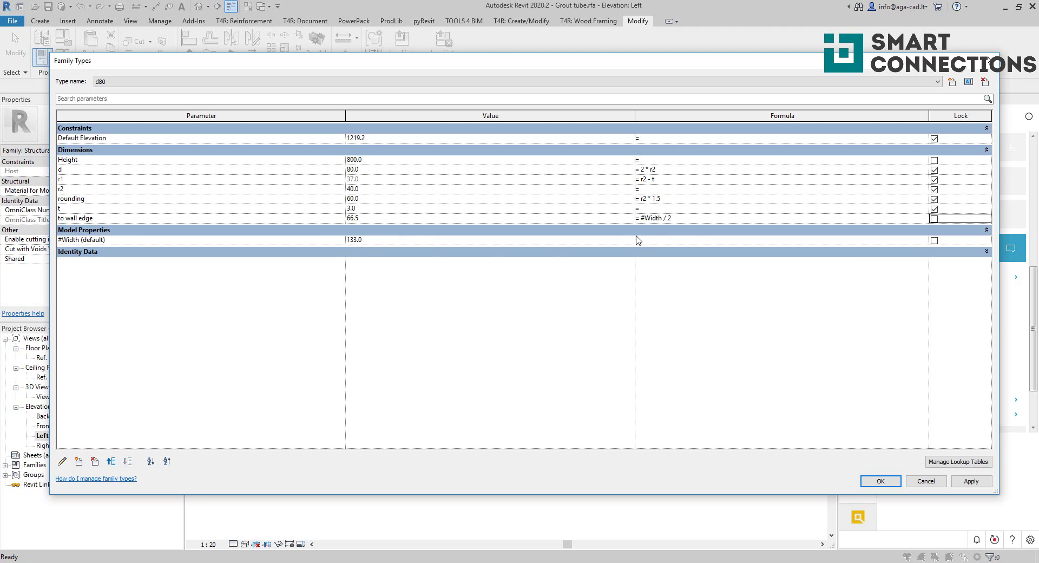
left_click(381, 239)
Make to wall edge an instance parameter to clear the formula error, then apply and close Family Types
left_click(557, 225)
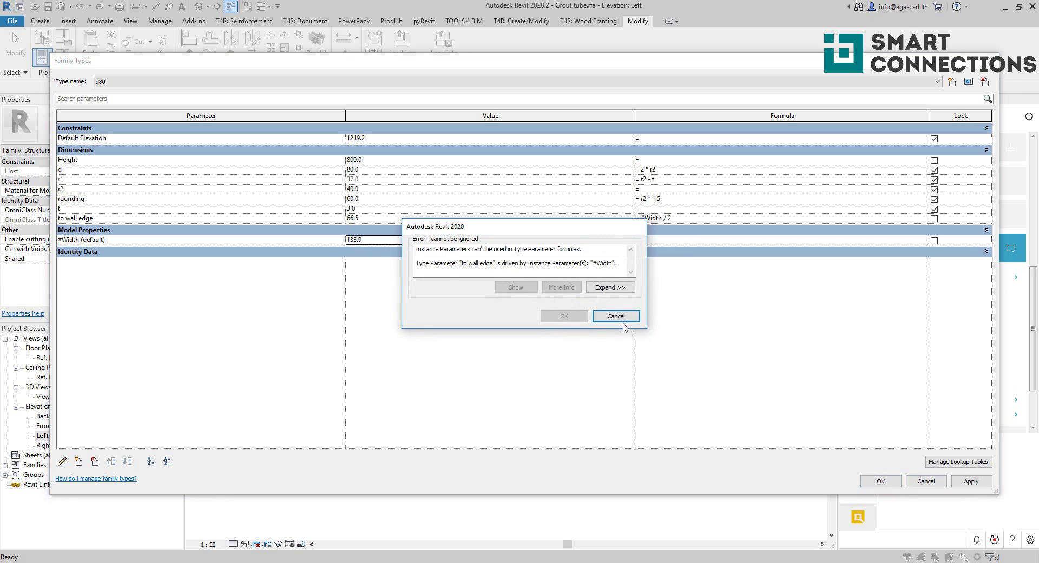
left_click(622, 320)
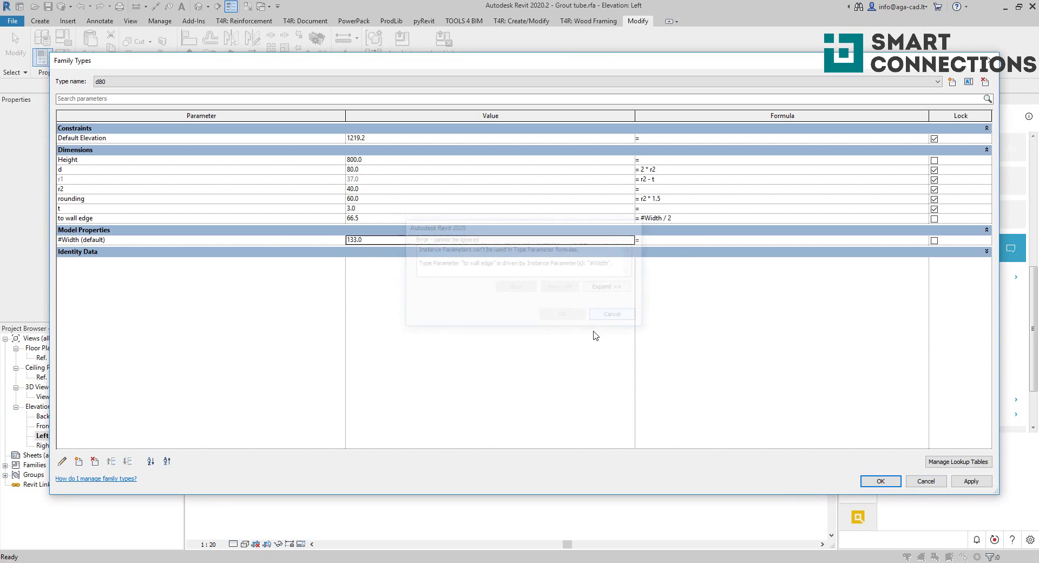
left_click(311, 219)
left_click(62, 461)
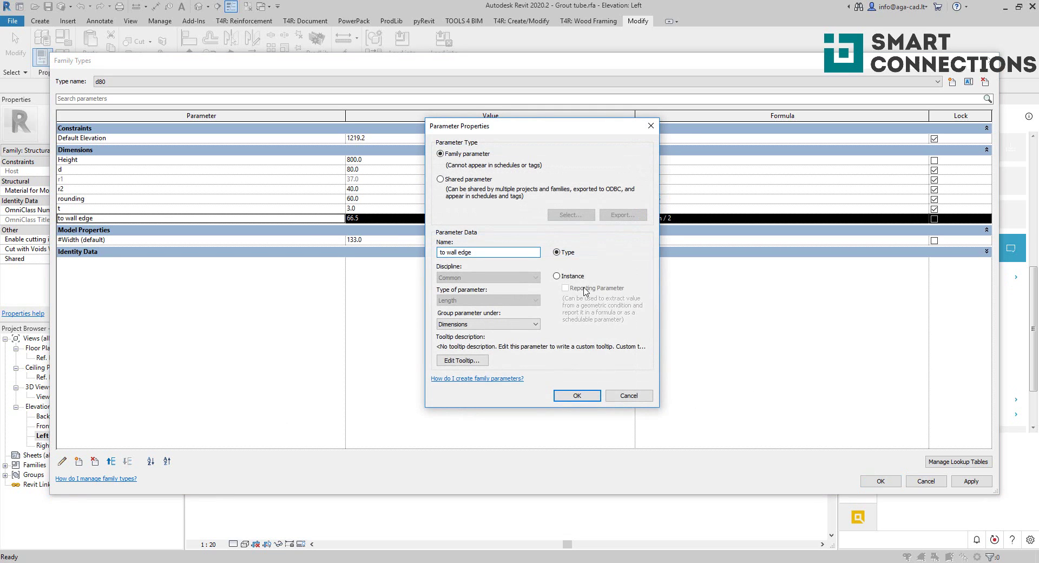
left_click(557, 276)
left_click(577, 395)
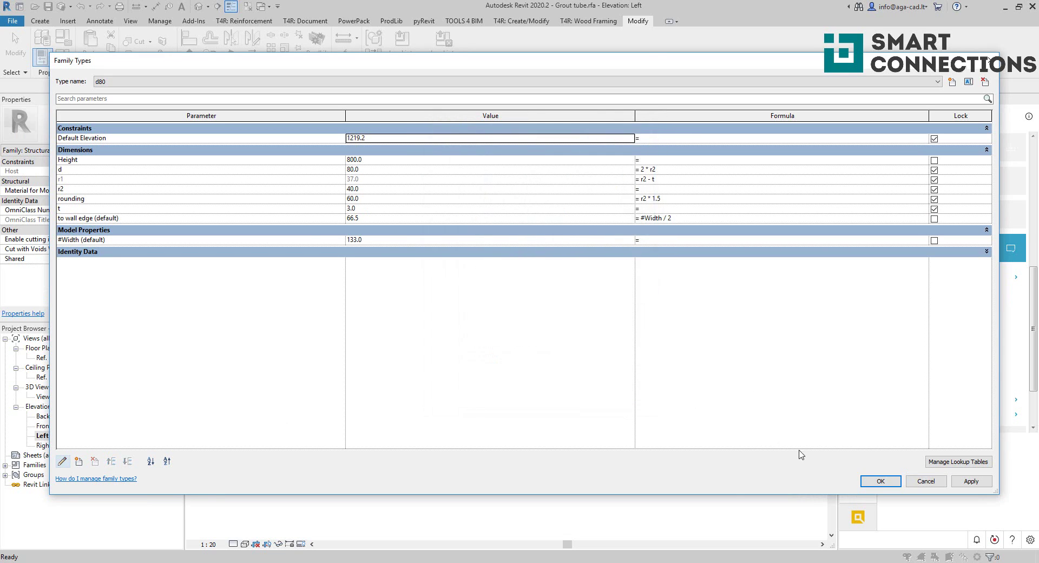
left_click(877, 481)
Reload the family over the existing version and update the grout tubes in all three walls
left_click(400, 50)
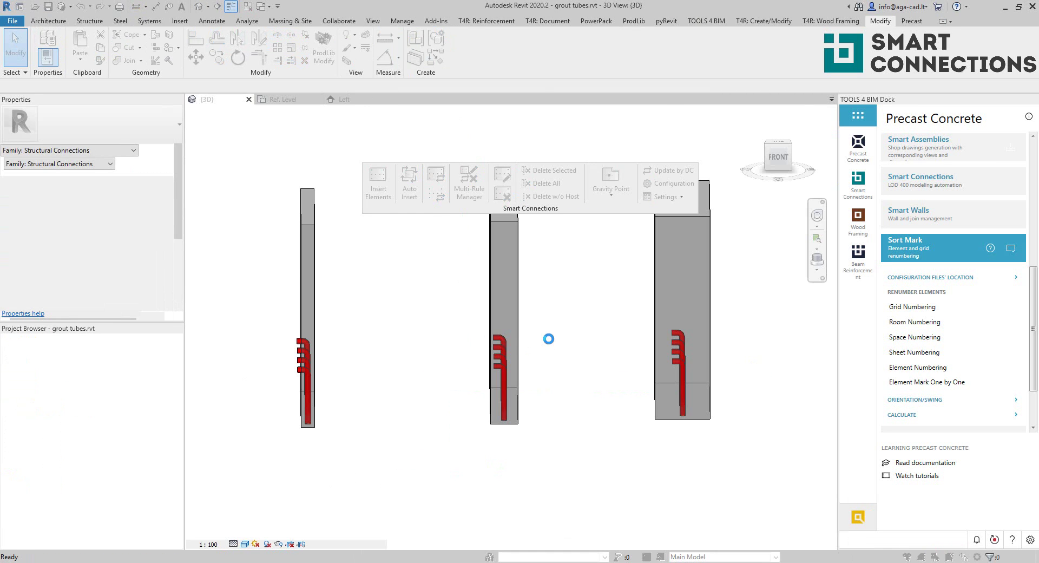
left_click(502, 291)
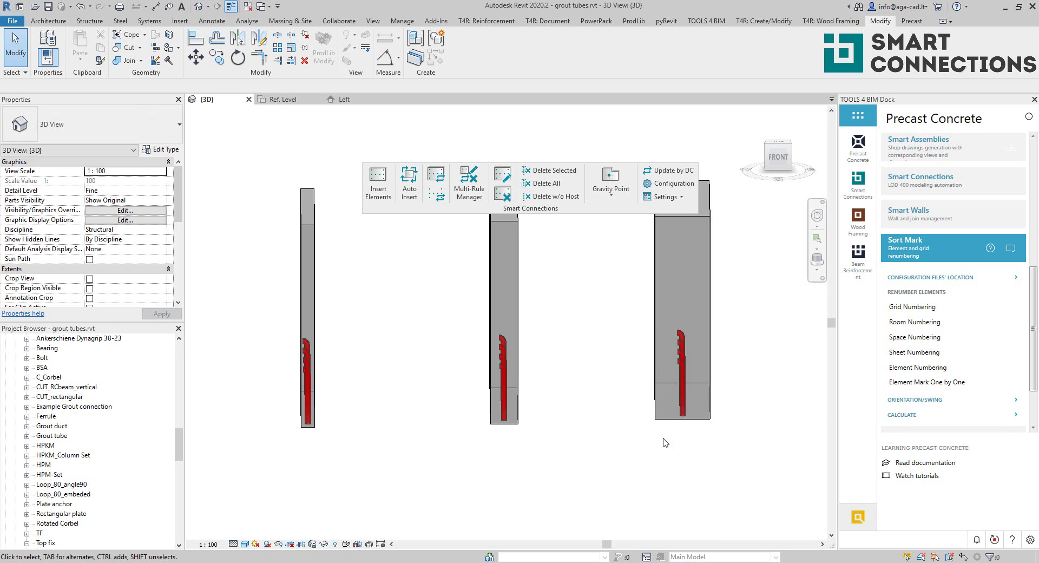
left_click_drag(665, 442, 495, 417)
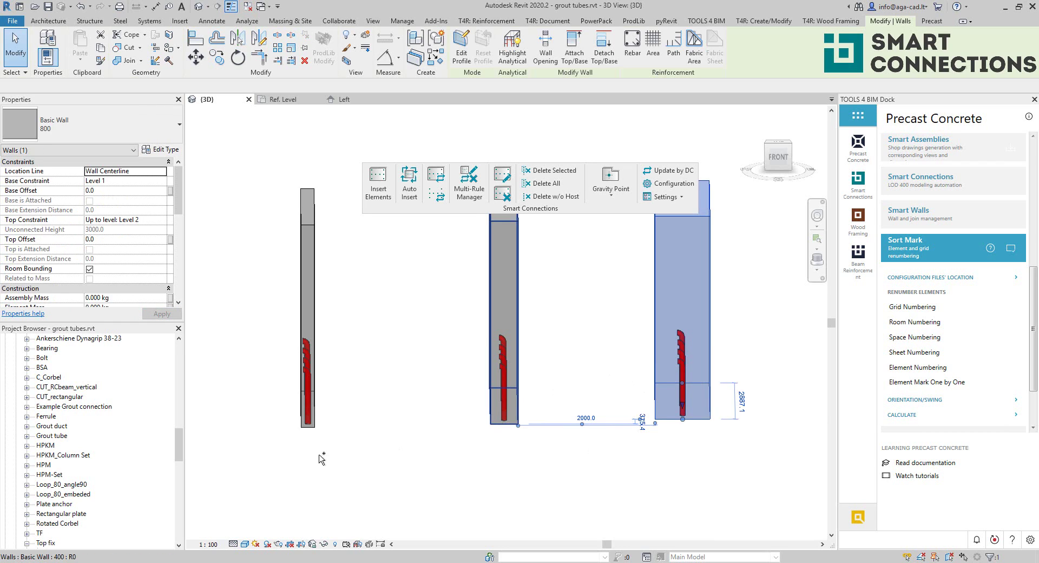
left_click(309, 428, "ctrl")
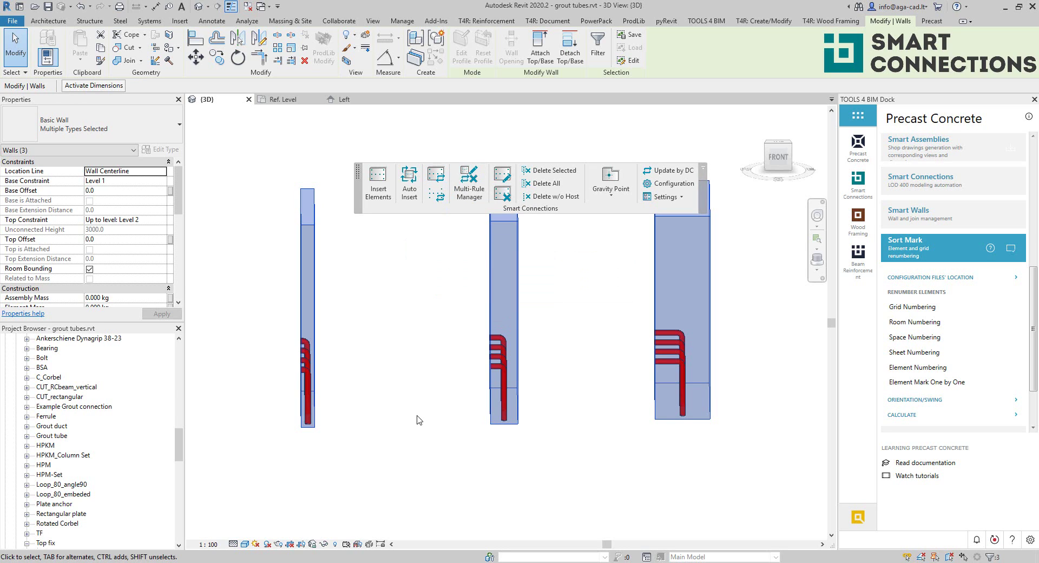
left_click(429, 436)
middle_click_drag(463, 455, 464, 487, "shift")
scroll(464, 487, "down", 6)
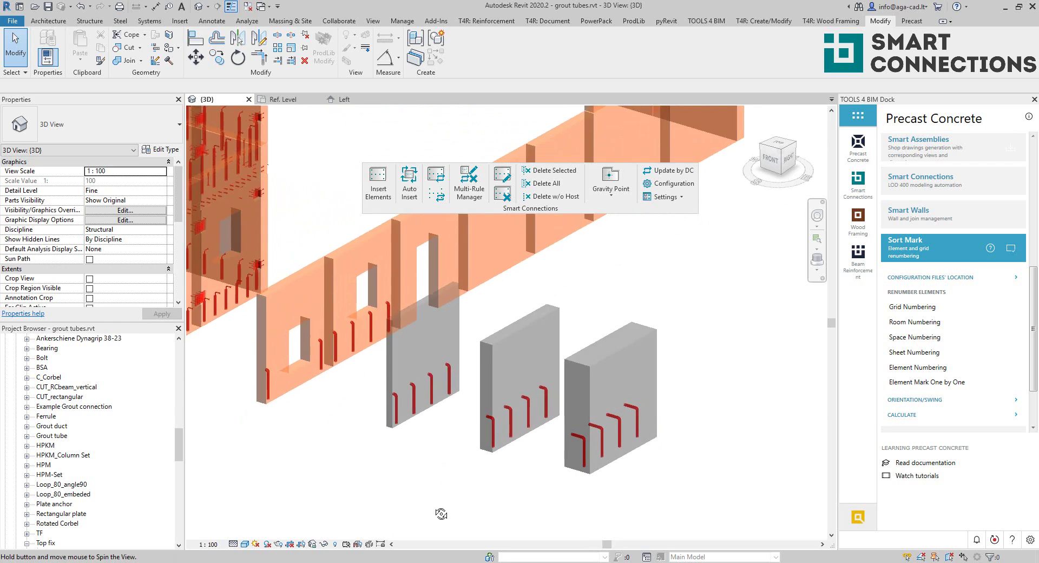
scroll(422, 482, "up", 5)
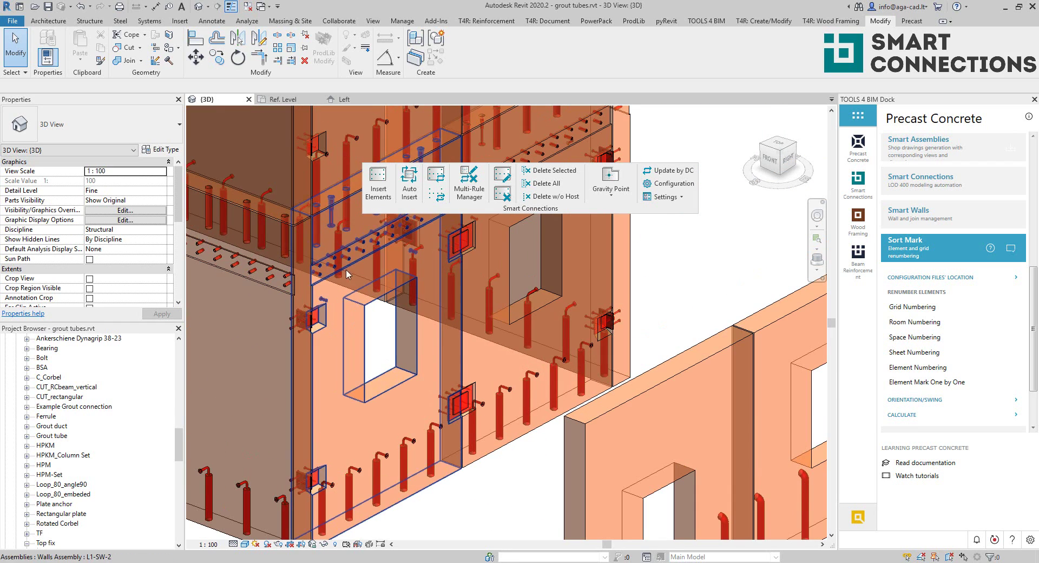
middle_click_drag(345, 268, 297, 316, "shift")
left_click(324, 259)
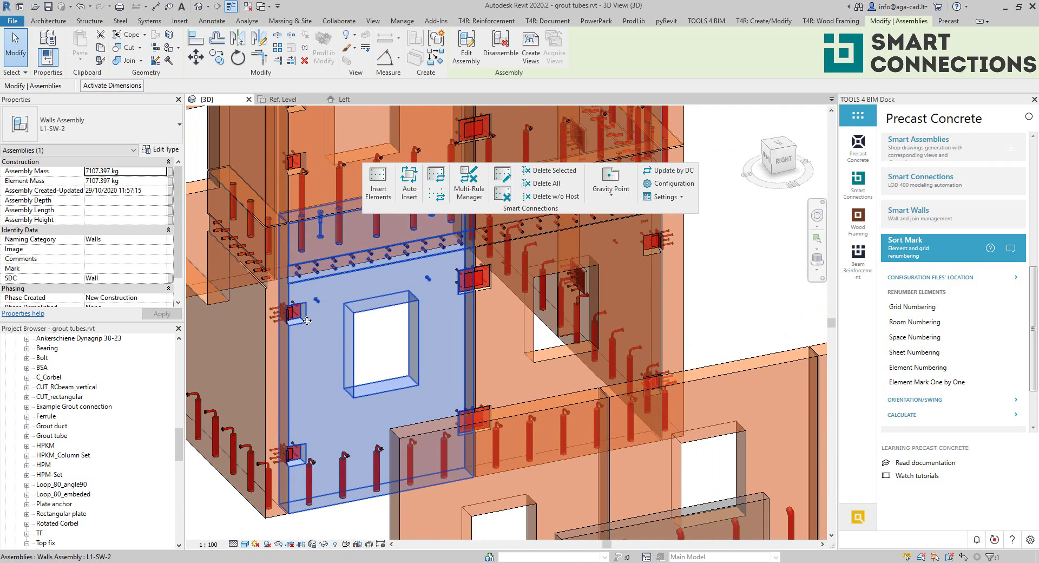
left_click(306, 250)
middle_click_drag(306, 250, 453, 380, "shift")
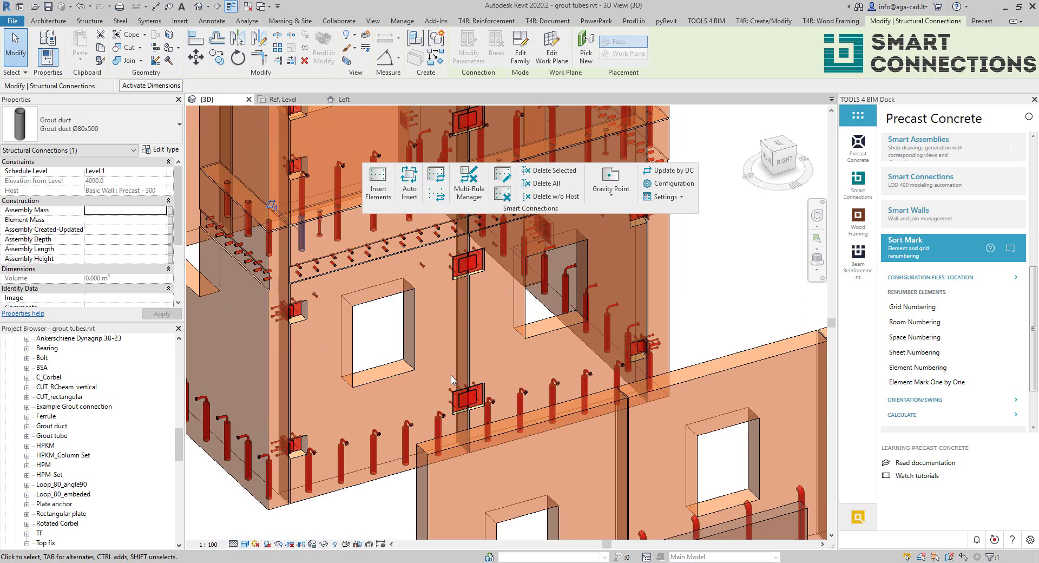
key("Escape")
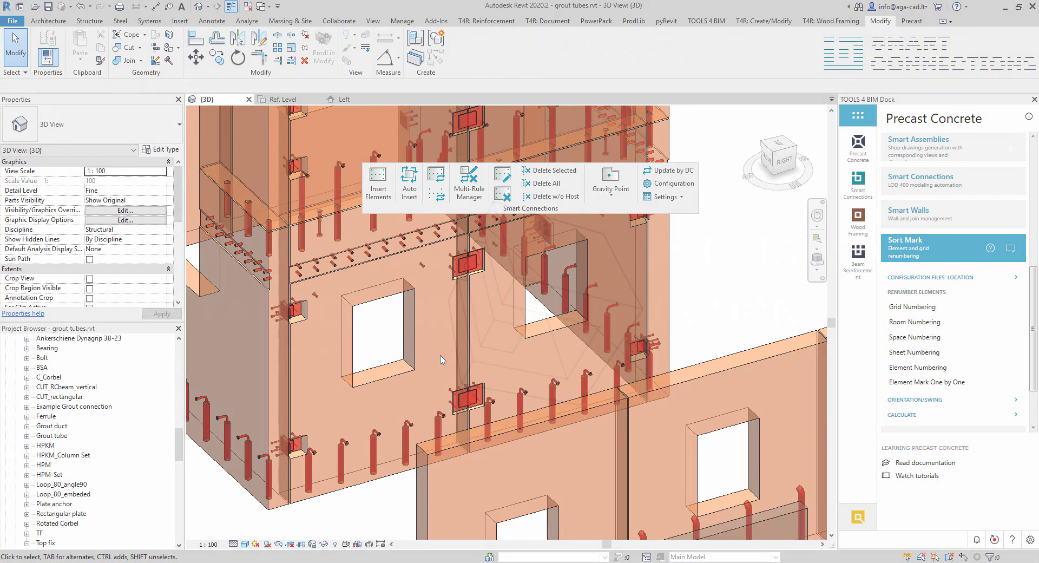